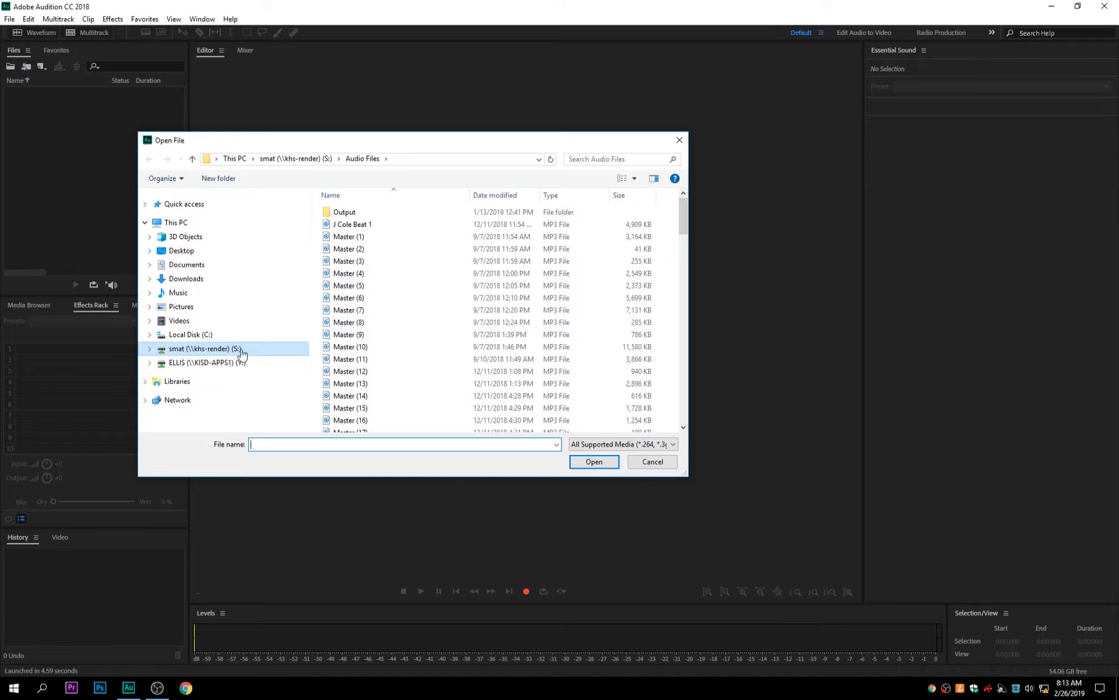
Open the Howling MP3 from the Auditon > Music folder on the smat (S:) drive.
left_click(212, 348)
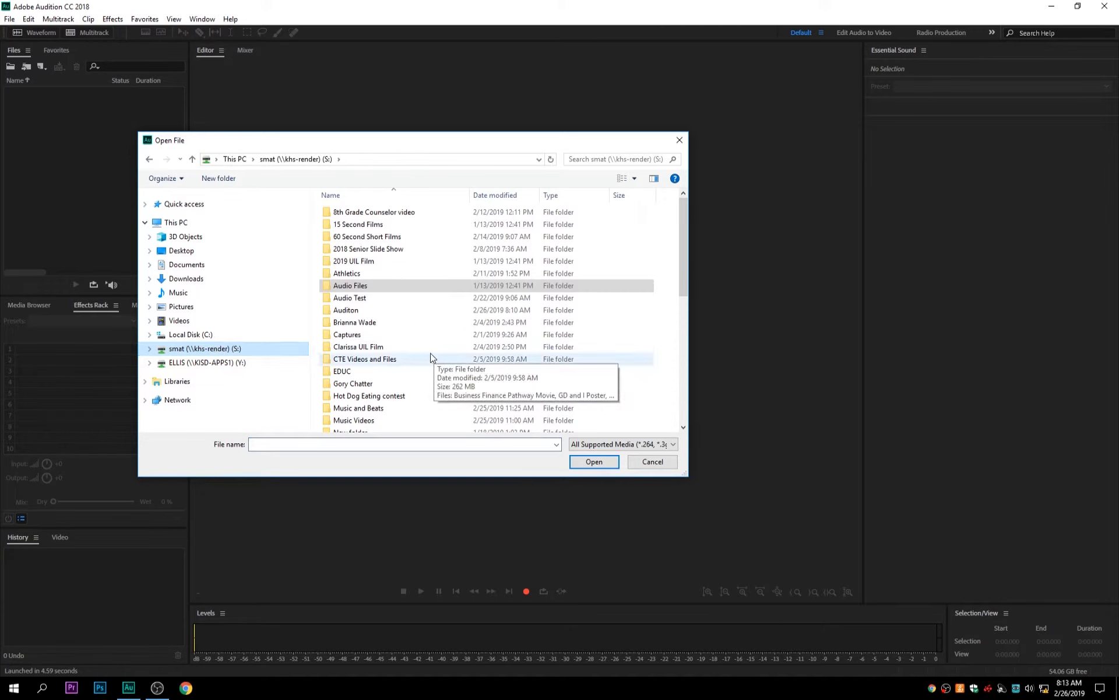
double_click(391, 312)
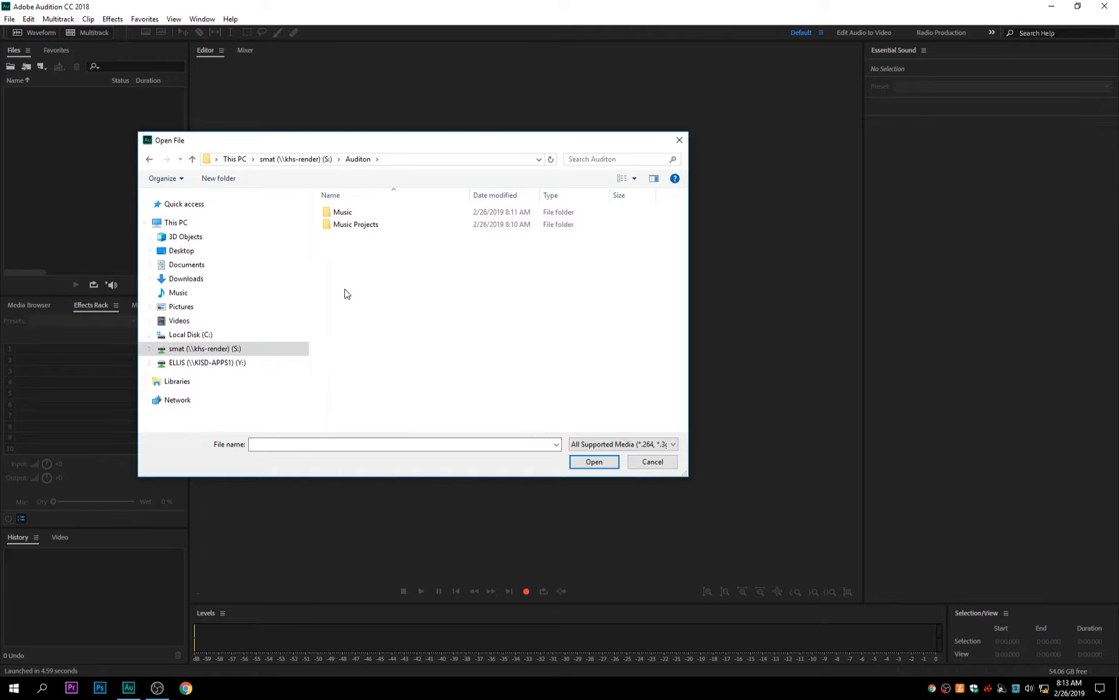
double_click(359, 213)
left_click(386, 215)
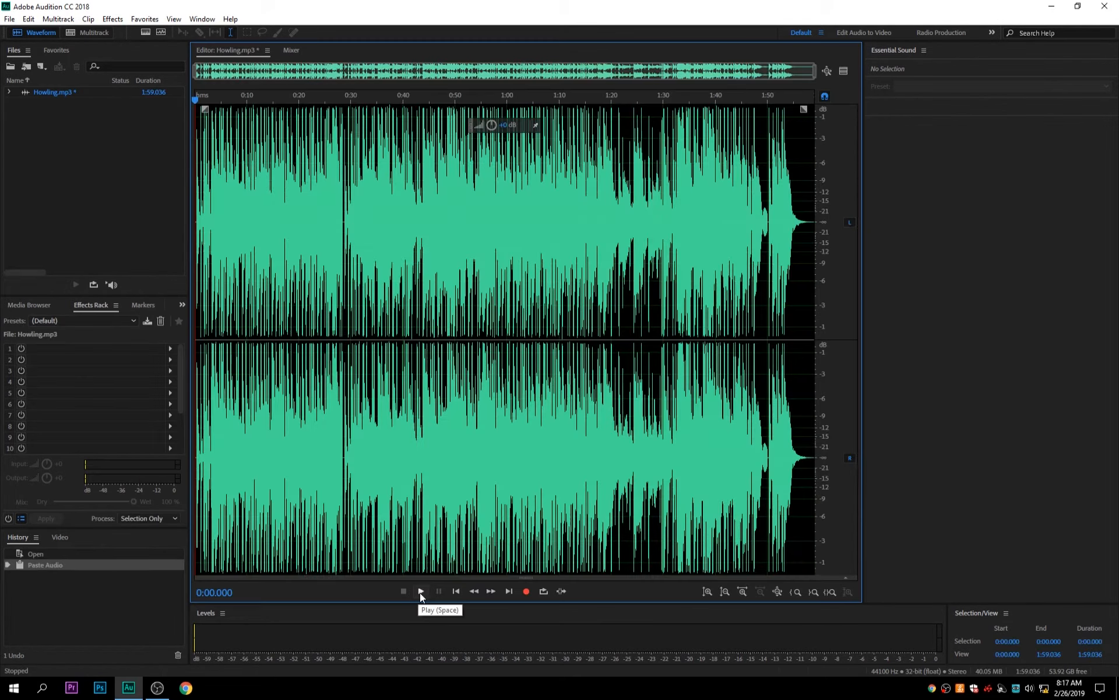
Listen to the opening of Howling.mp3 and delete the section from about 0:28.7 to 1:21.4.
left_click(421, 592)
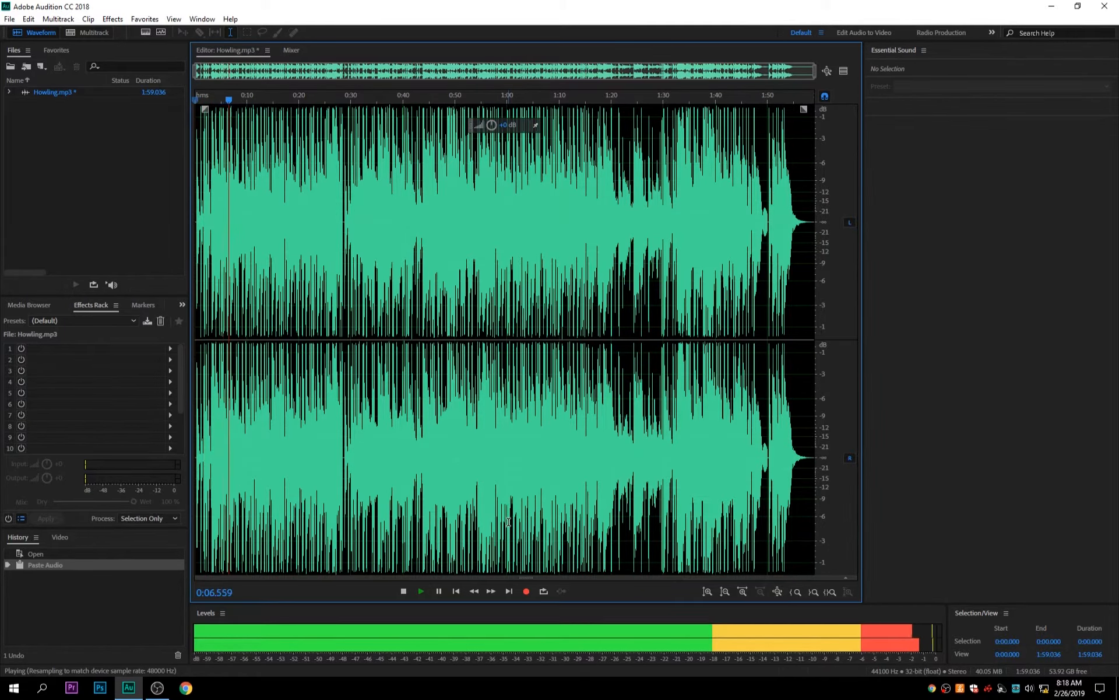
left_click(403, 591)
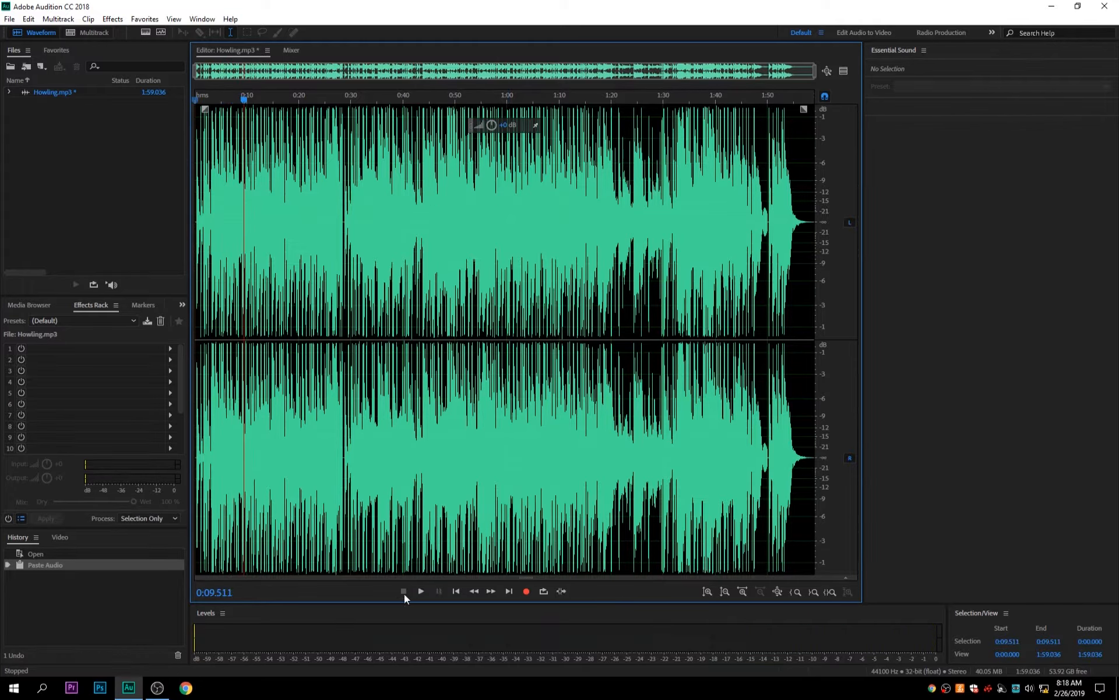
left_click(343, 219)
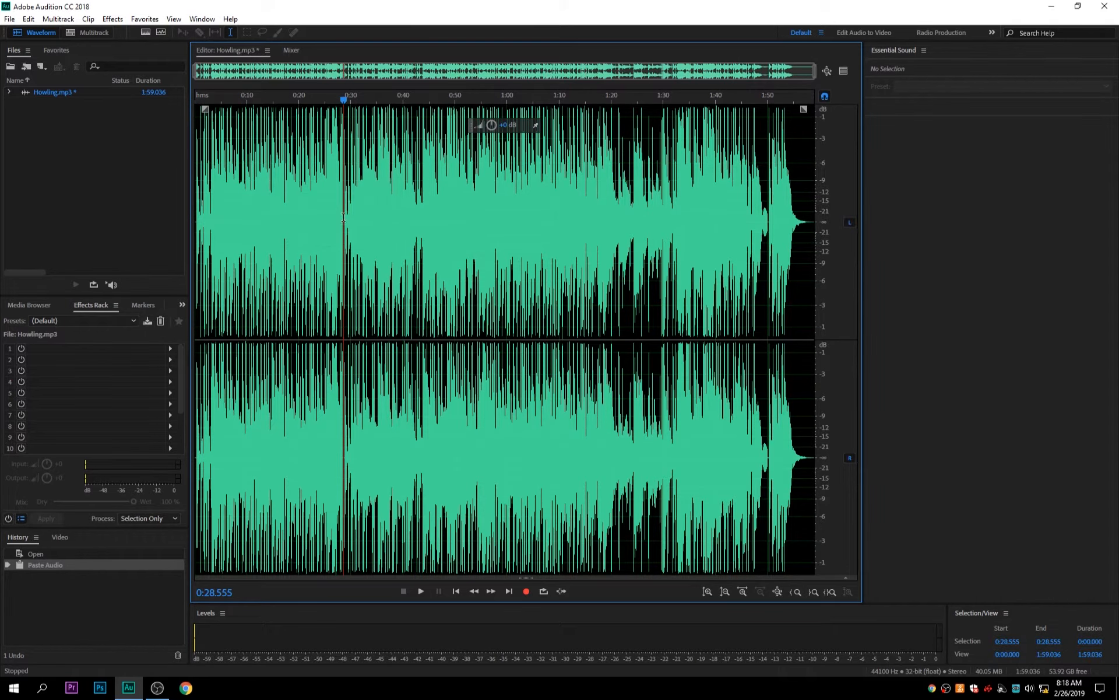
left_click_drag(343, 104, 343, 104)
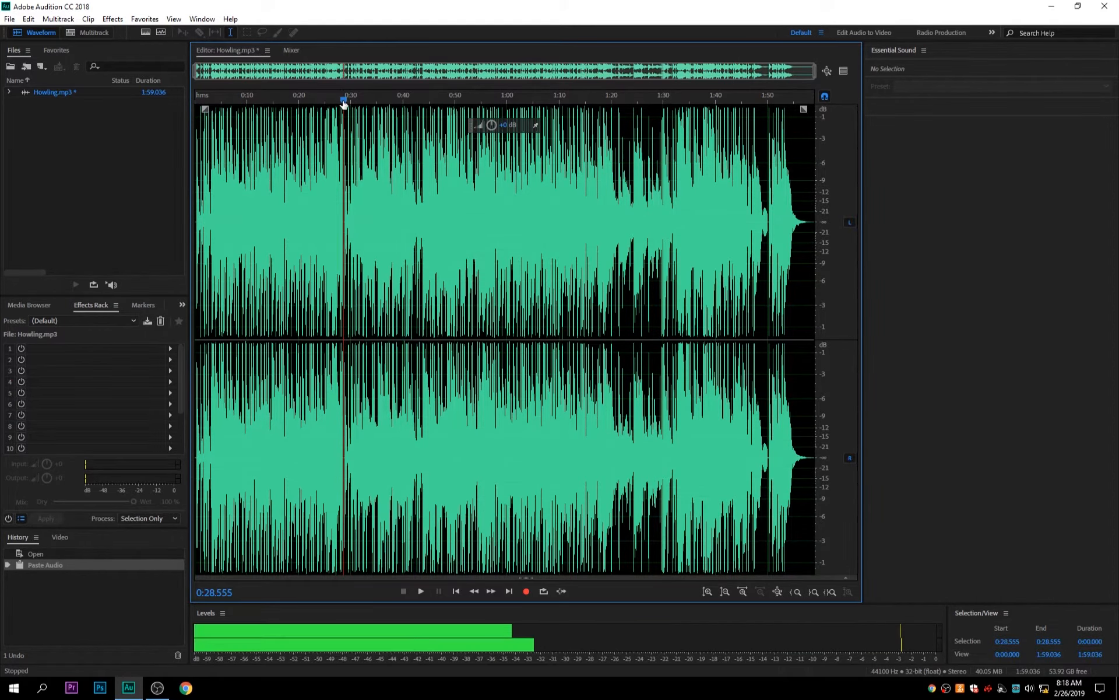
scroll(340, 222, "up", 4)
scroll(340, 222, "up", 2)
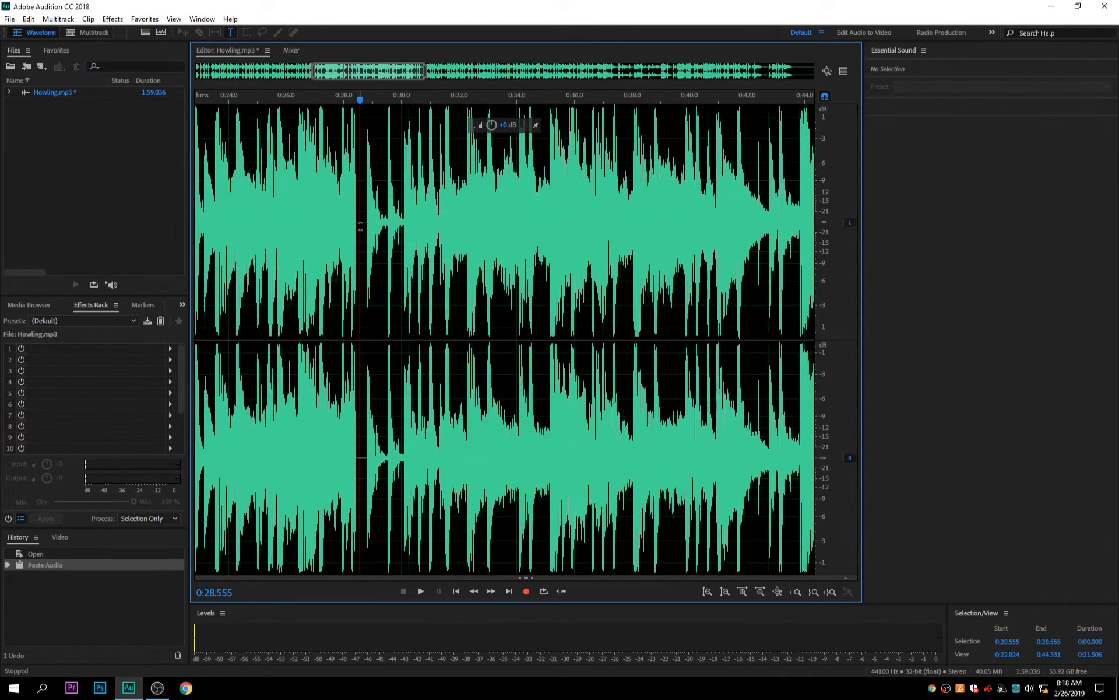
left_click_drag(363, 223, 692, 319)
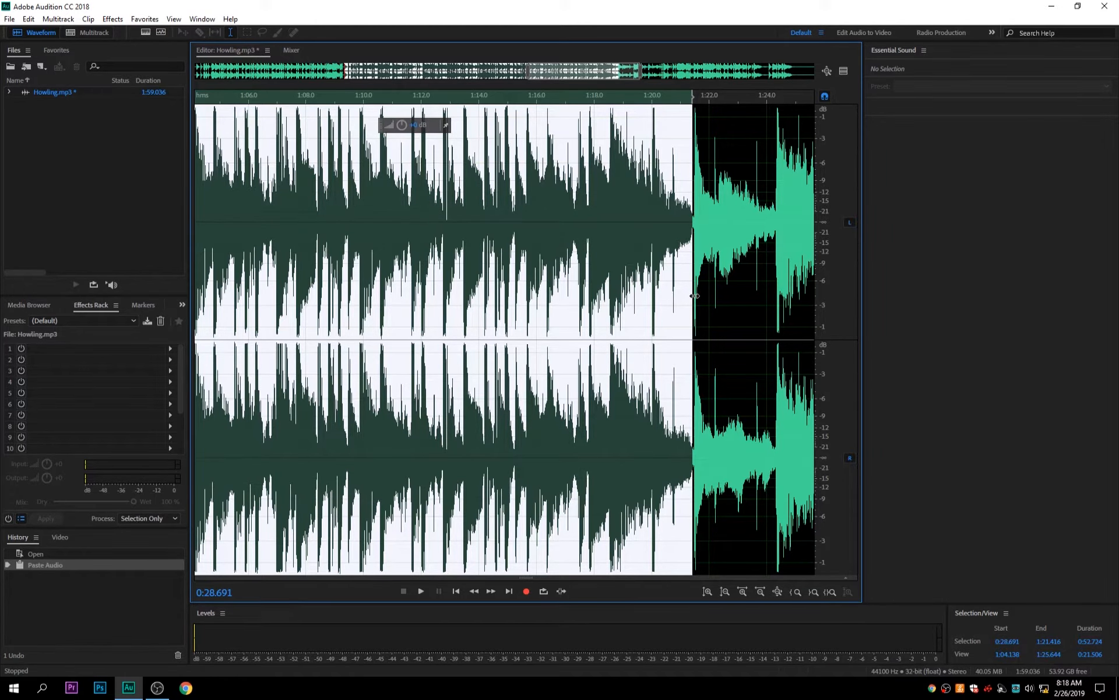
key("Delete")
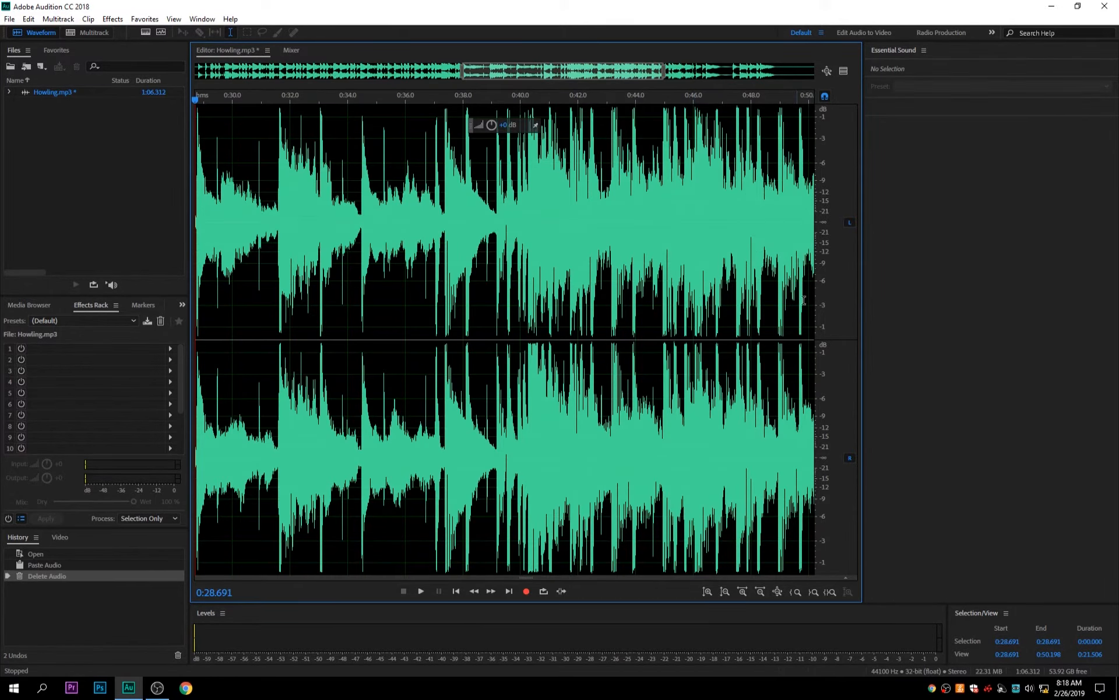
Play the whole shortened track from its beginning for a few seconds to check it.
key("backslash")
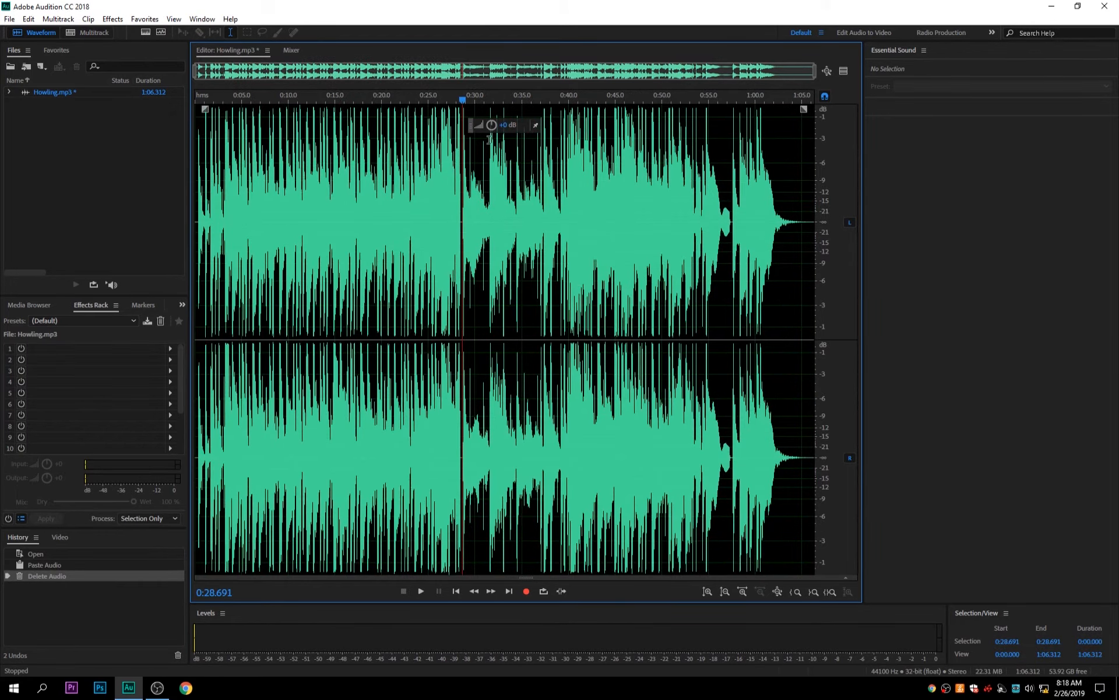
left_click_drag(462, 103, 83, 140)
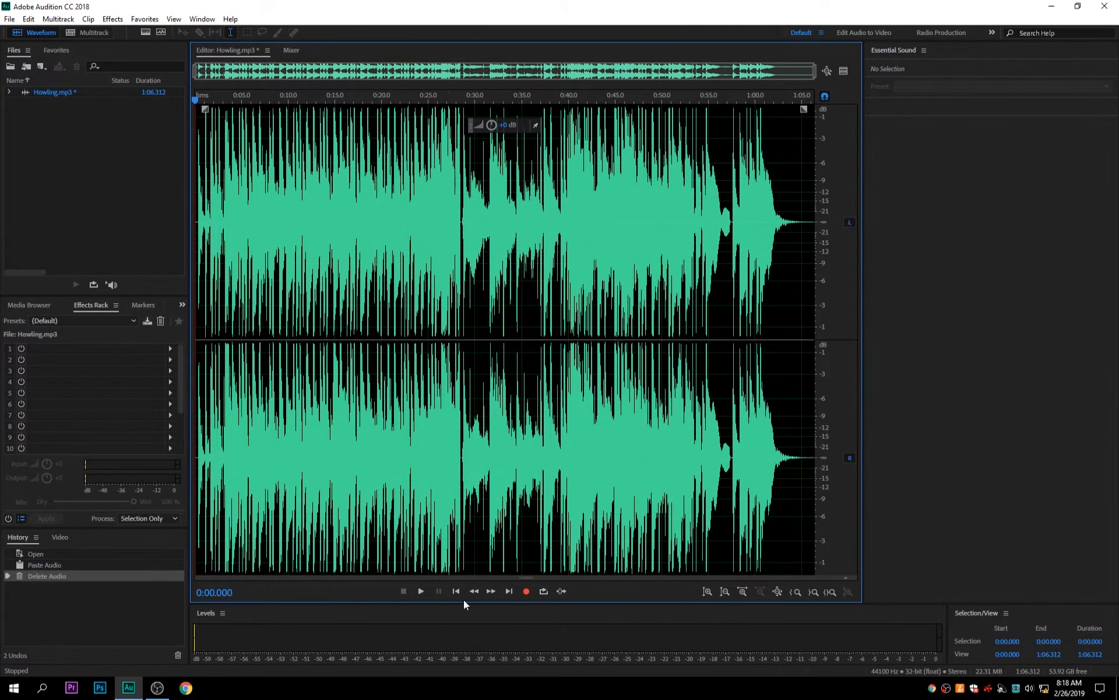
left_click(421, 591)
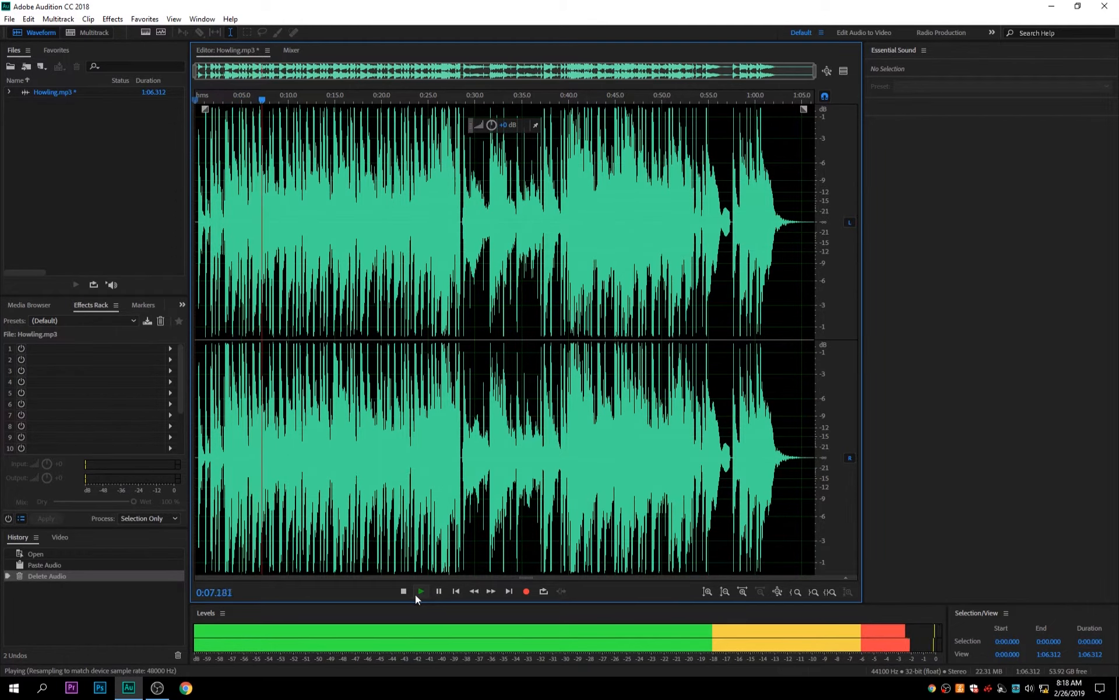
left_click(406, 592)
Replay the opening of the waveform and listen from about 0:03 to locate where the intro beat ends.
scroll(248, 220, "up", 4)
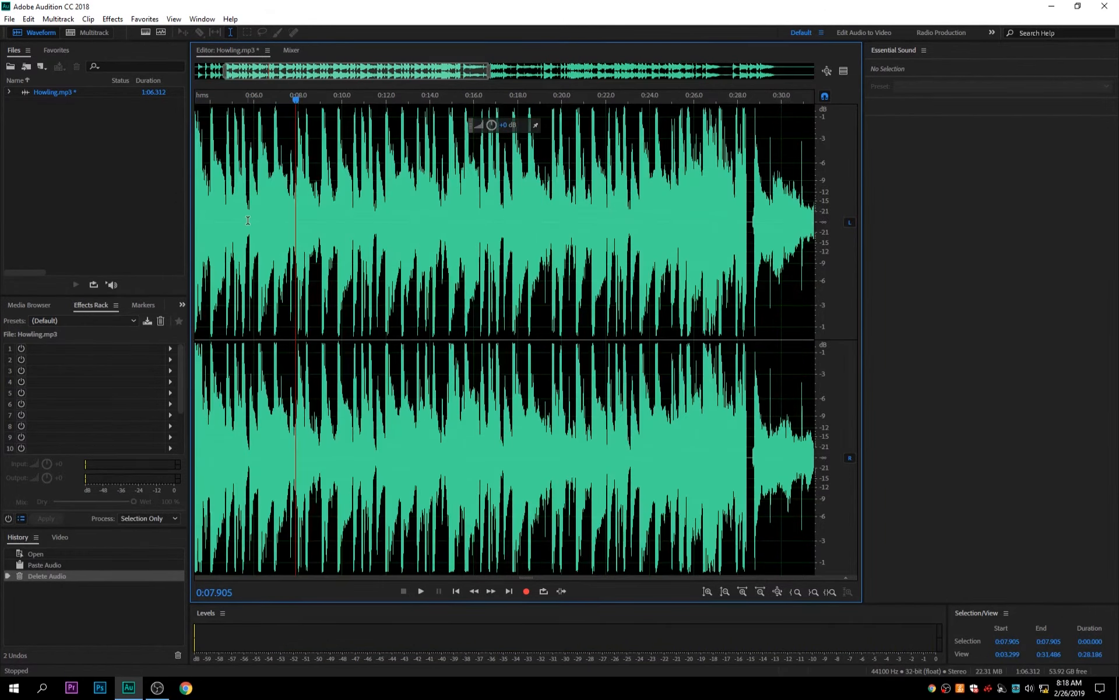
left_click_drag(296, 102, 167, 113)
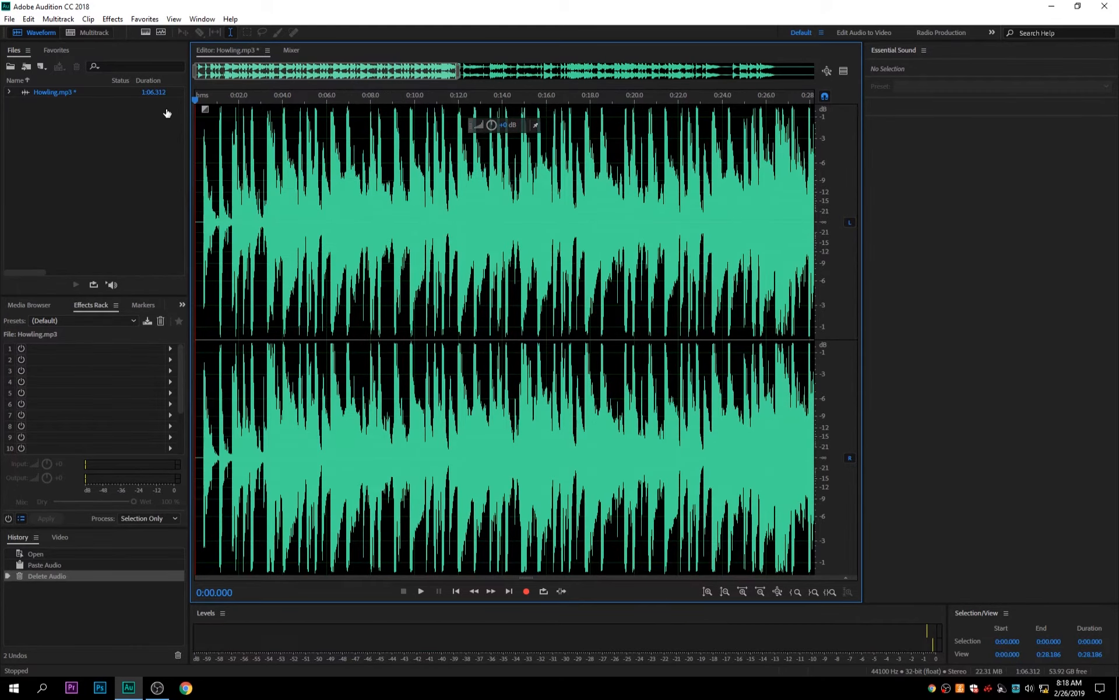
left_click(421, 591)
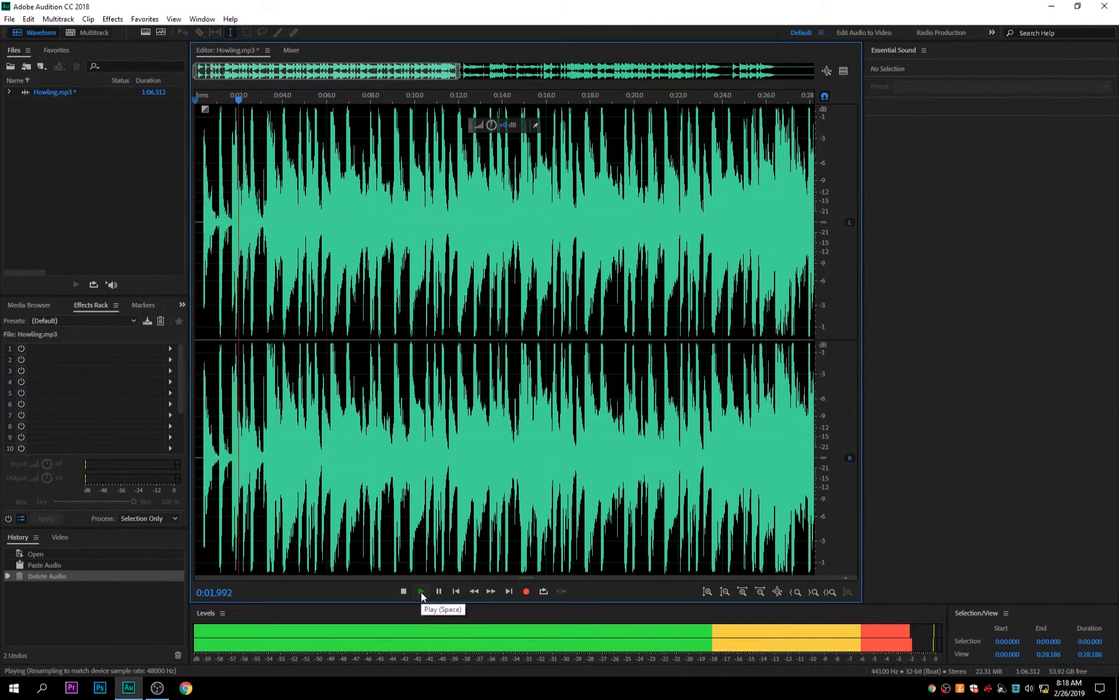
left_click(199, 100)
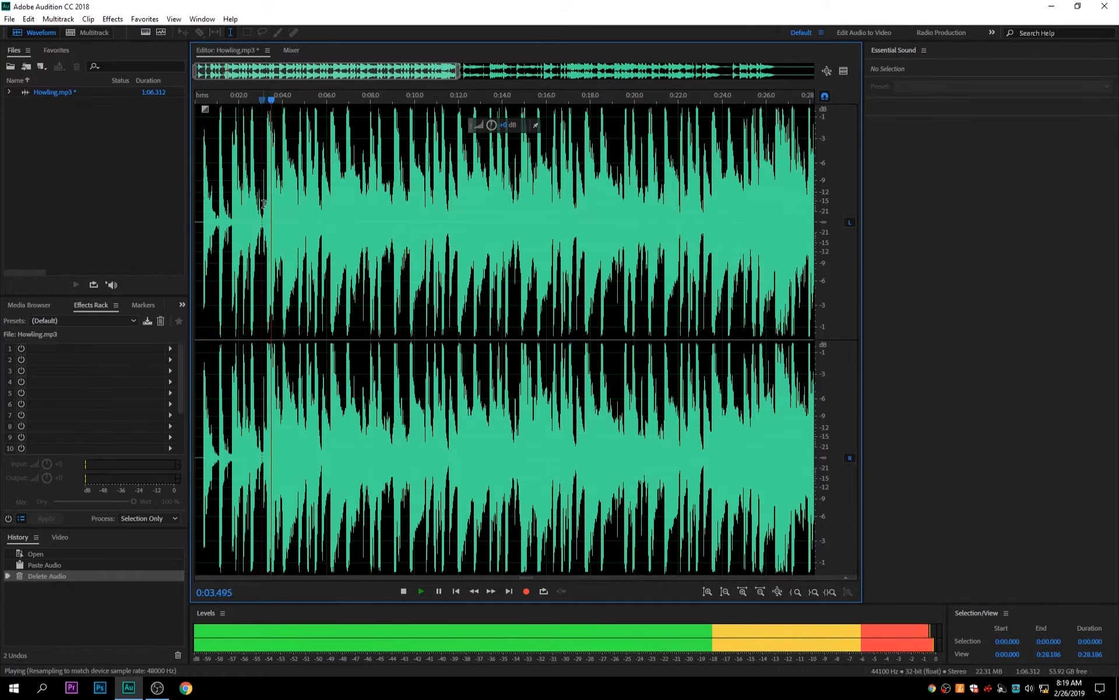
left_click(404, 591)
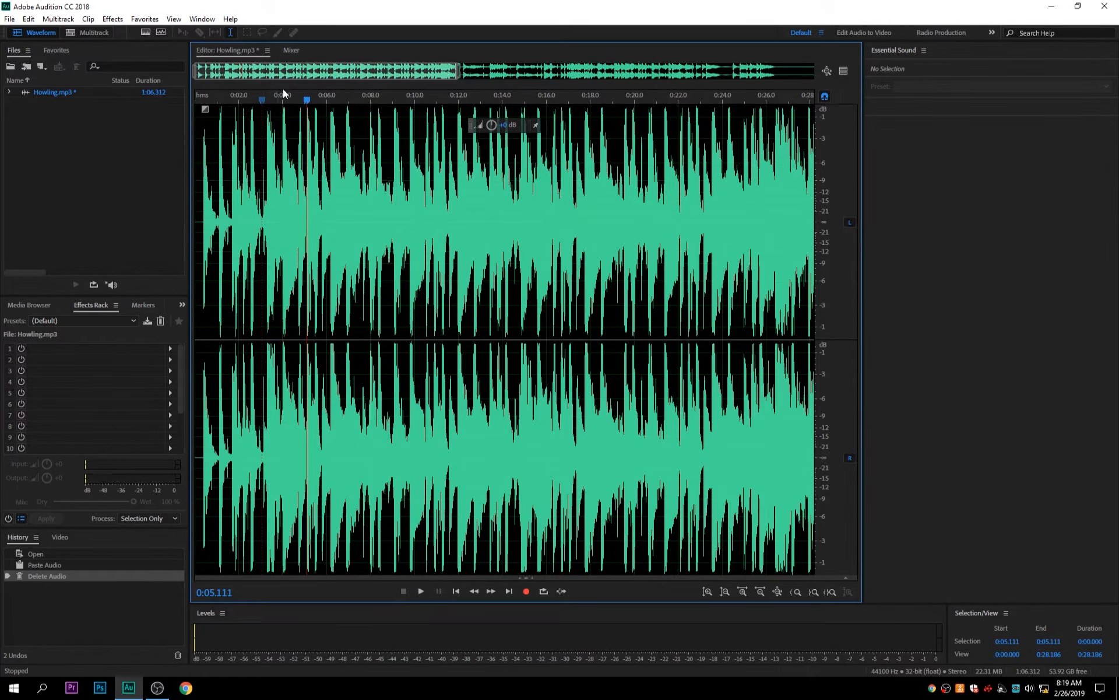
Delete everything from about 0:03.075 to the end of Howling.mp3 and play the remaining intro.
left_click_drag(305, 103, 261, 105)
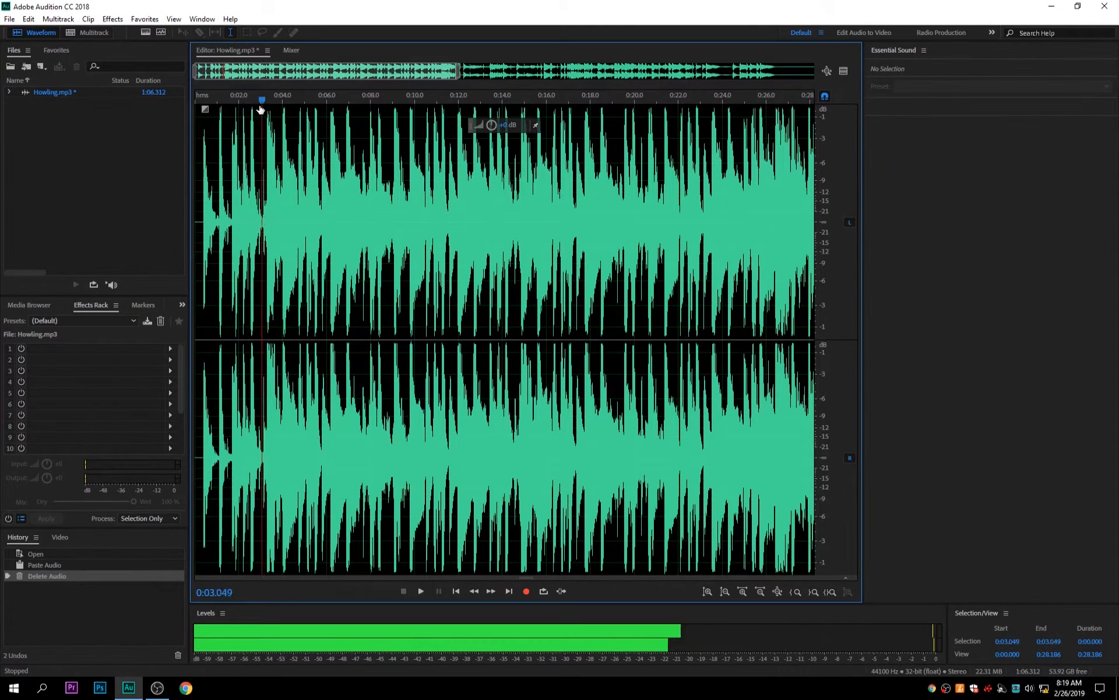
left_click_drag(262, 222, 1117, 342)
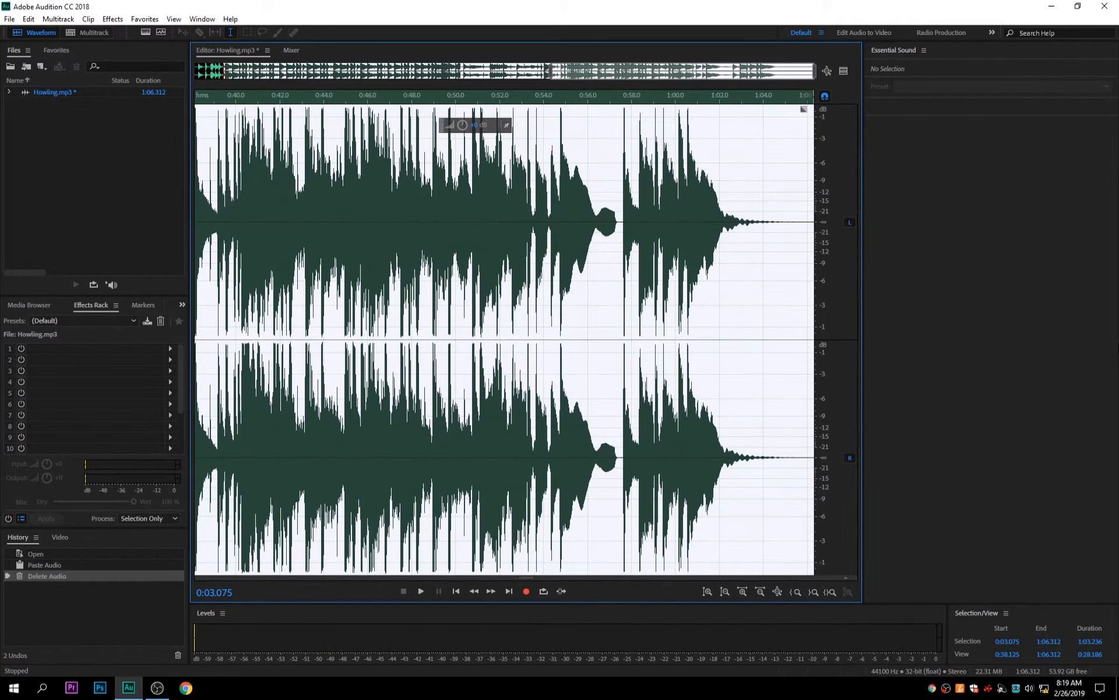
key("Delete")
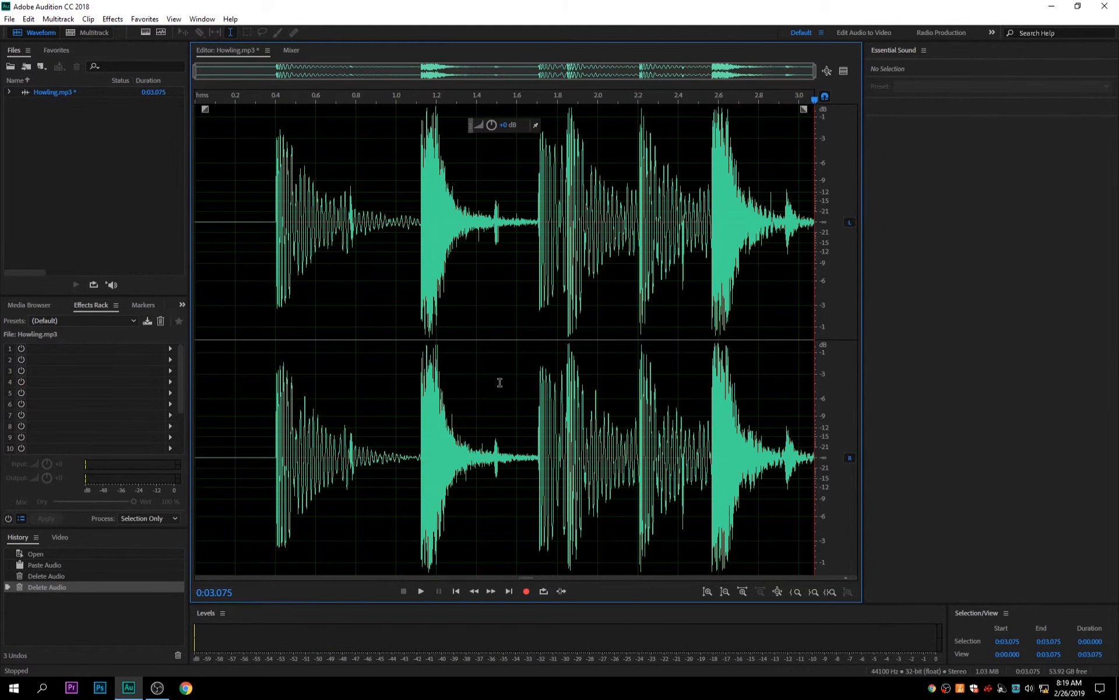
left_click(422, 590)
Start a new multitrack session and name it Mix 1.
left_click(9, 19)
mouse_move(56, 33)
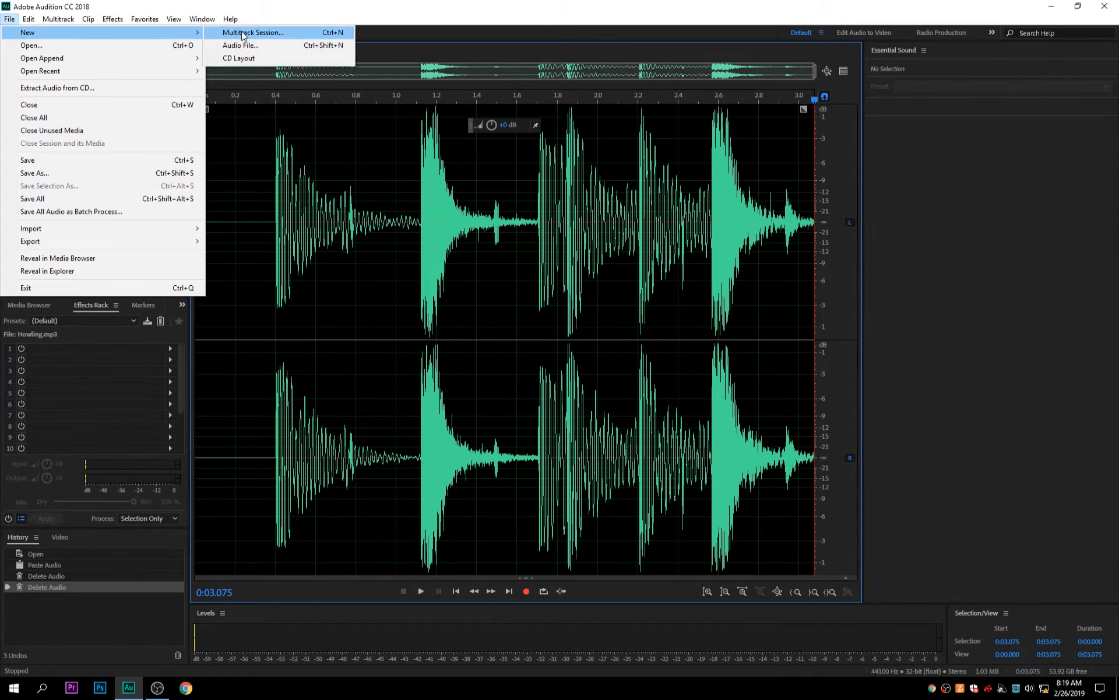
left_click(243, 33)
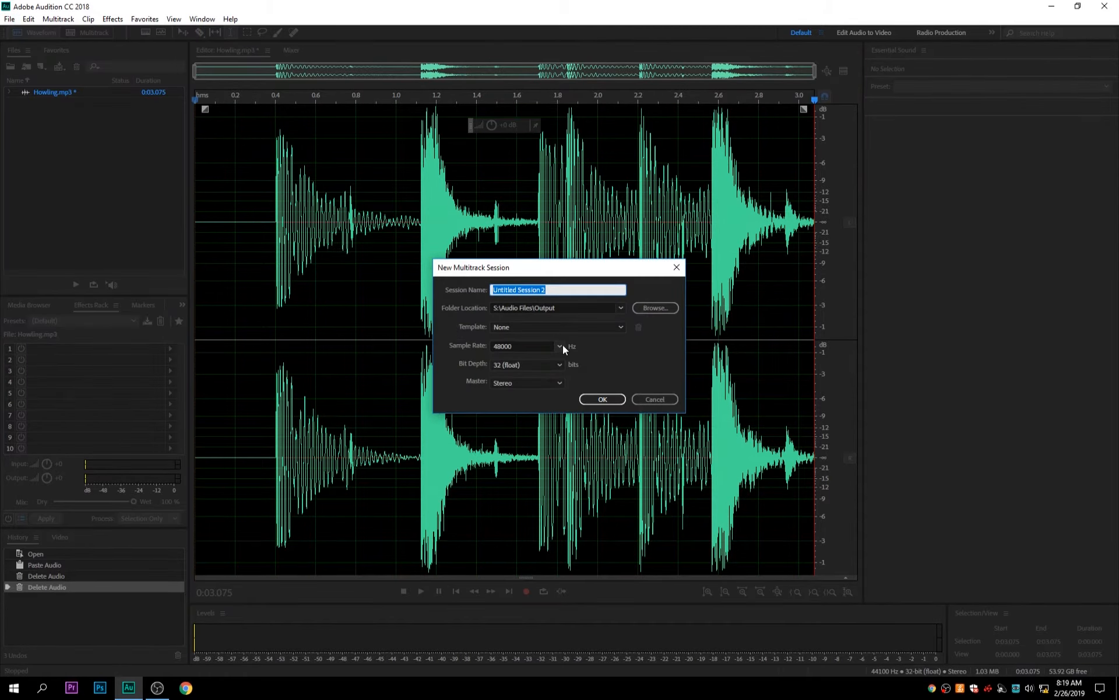
type("Mix 1")
Create a folder named with the surname and 1 in Auditon > Music Projects > 4th Period, and create the session there.
left_click(653, 307)
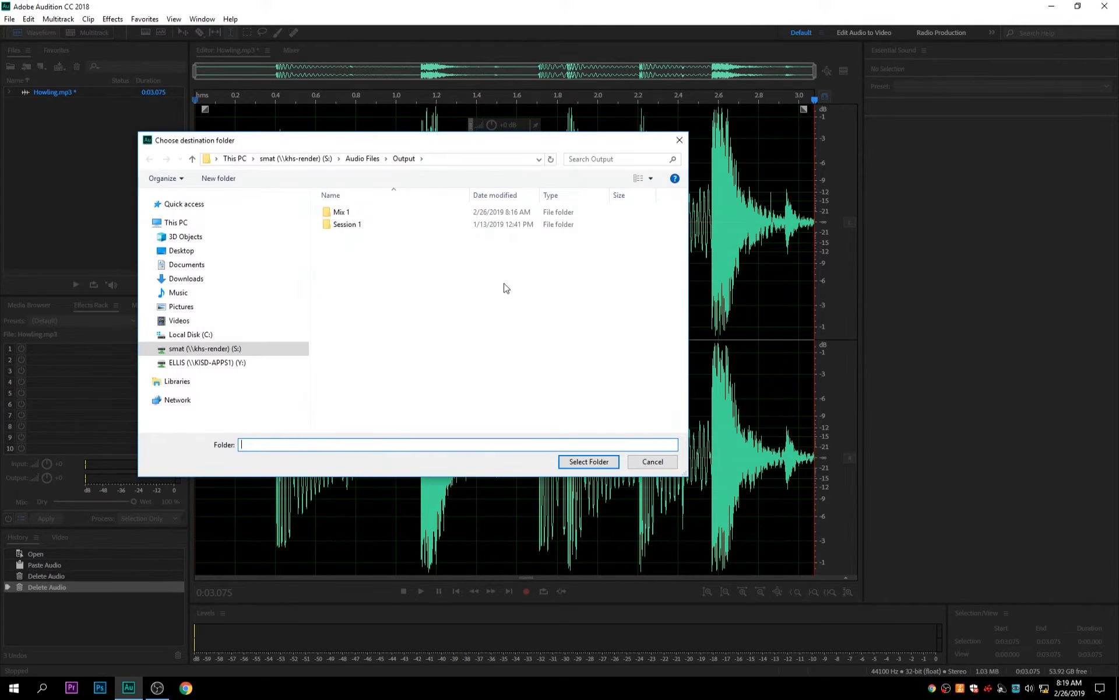
left_click(296, 159)
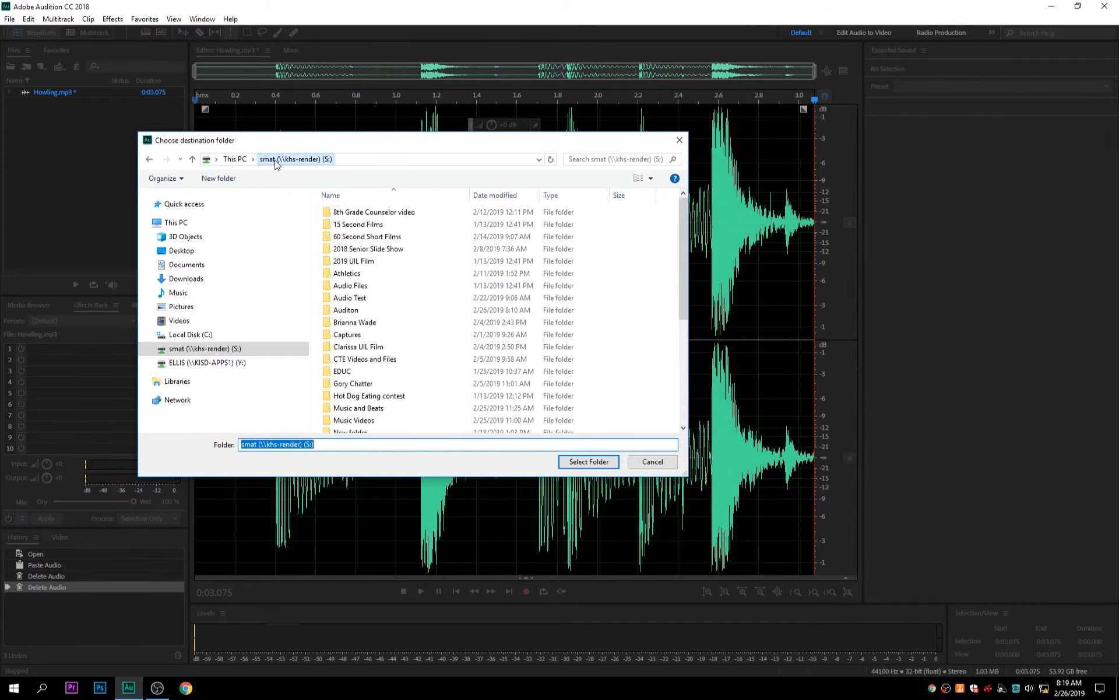
double_click(351, 310)
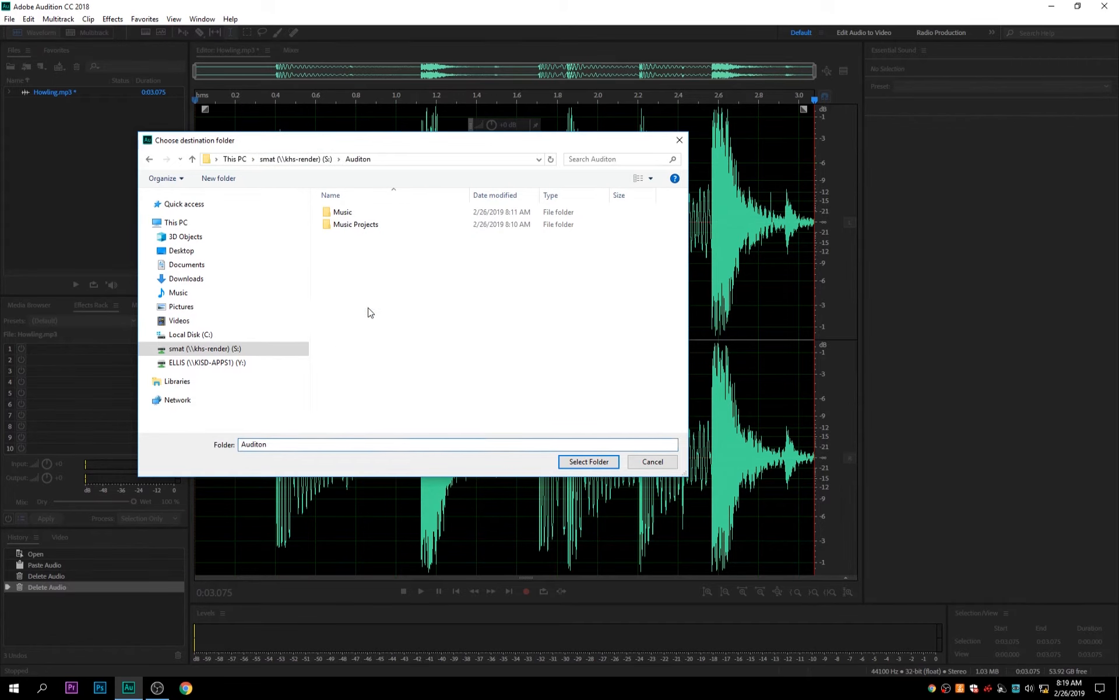
double_click(360, 230)
double_click(348, 212)
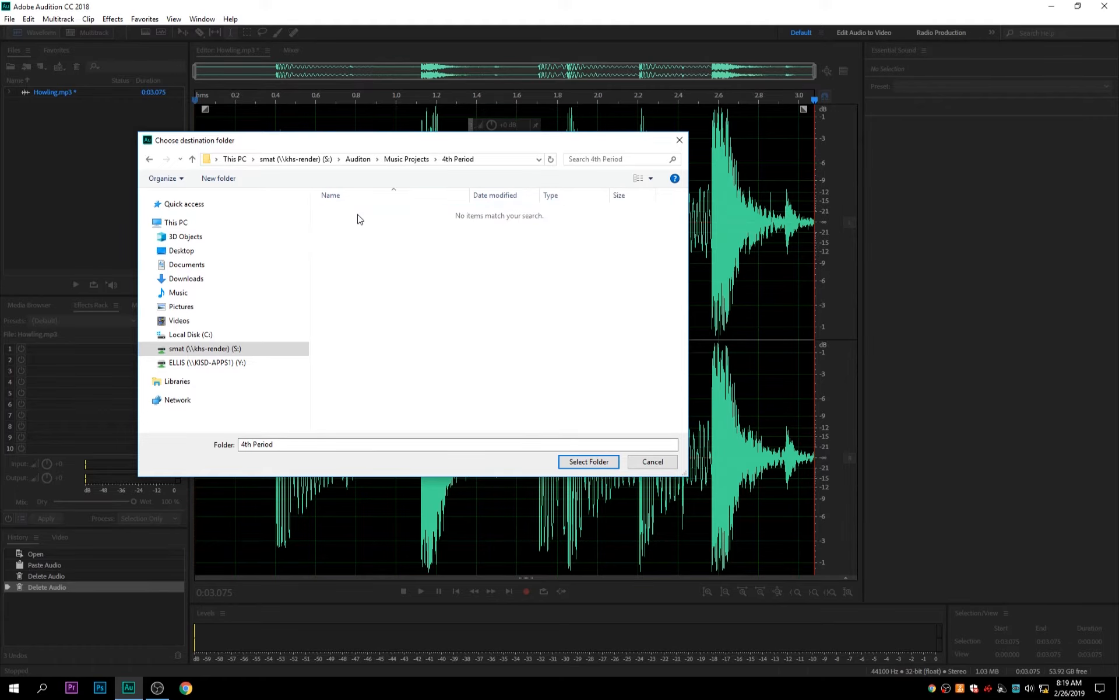
left_click(227, 185)
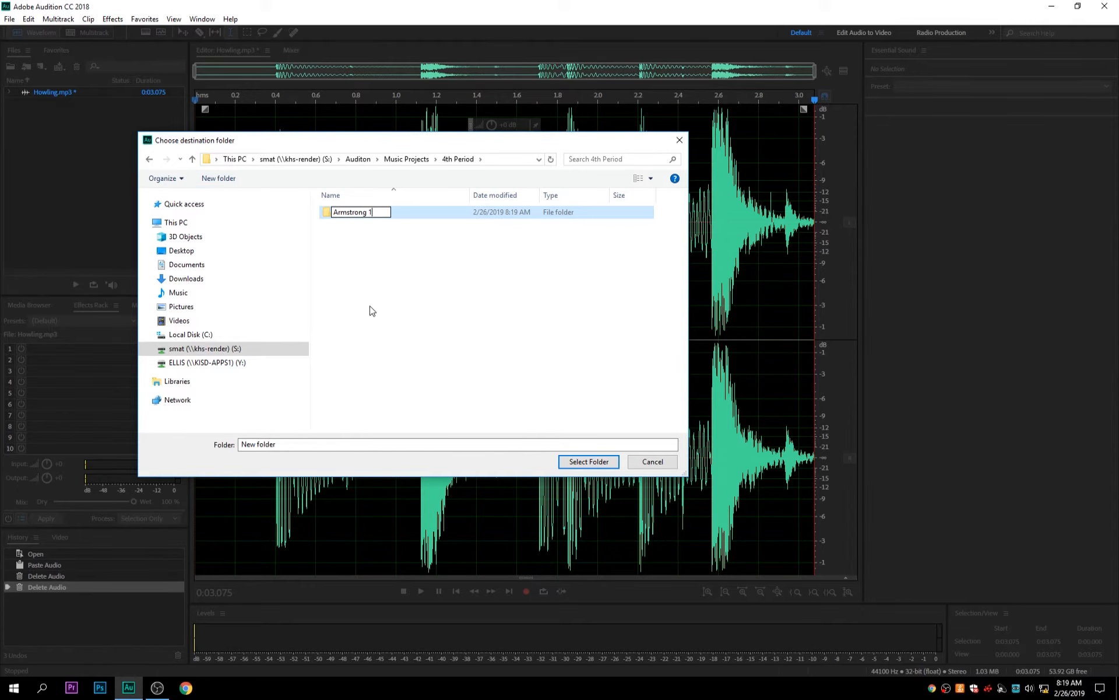
double_click(358, 212)
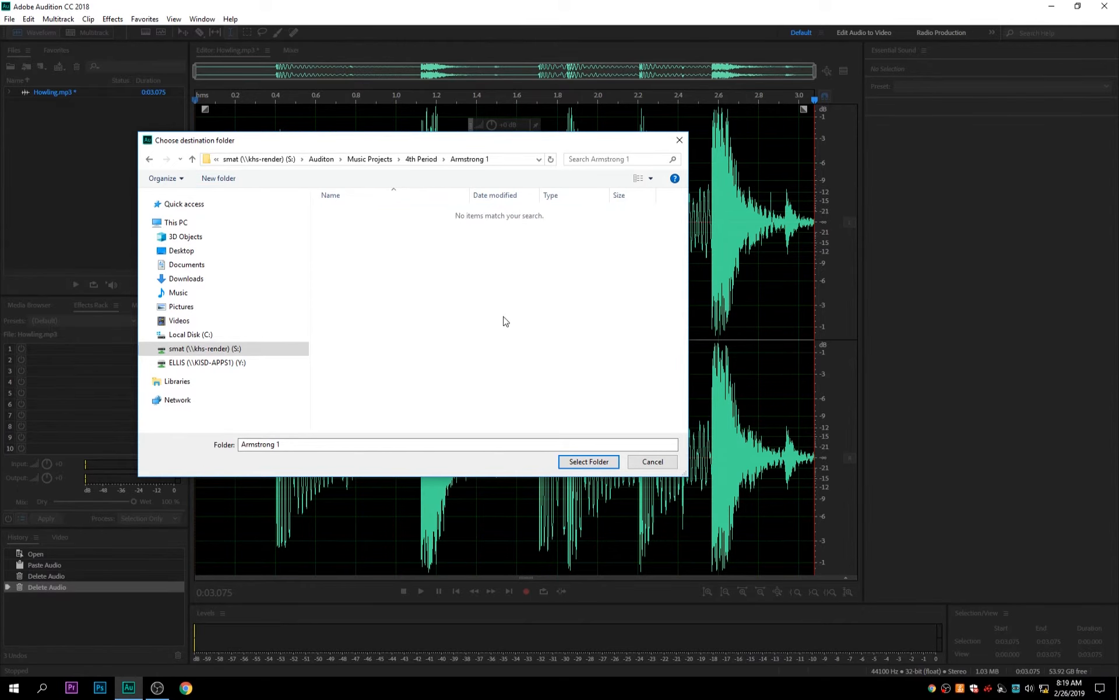
left_click(582, 463)
left_click(590, 400)
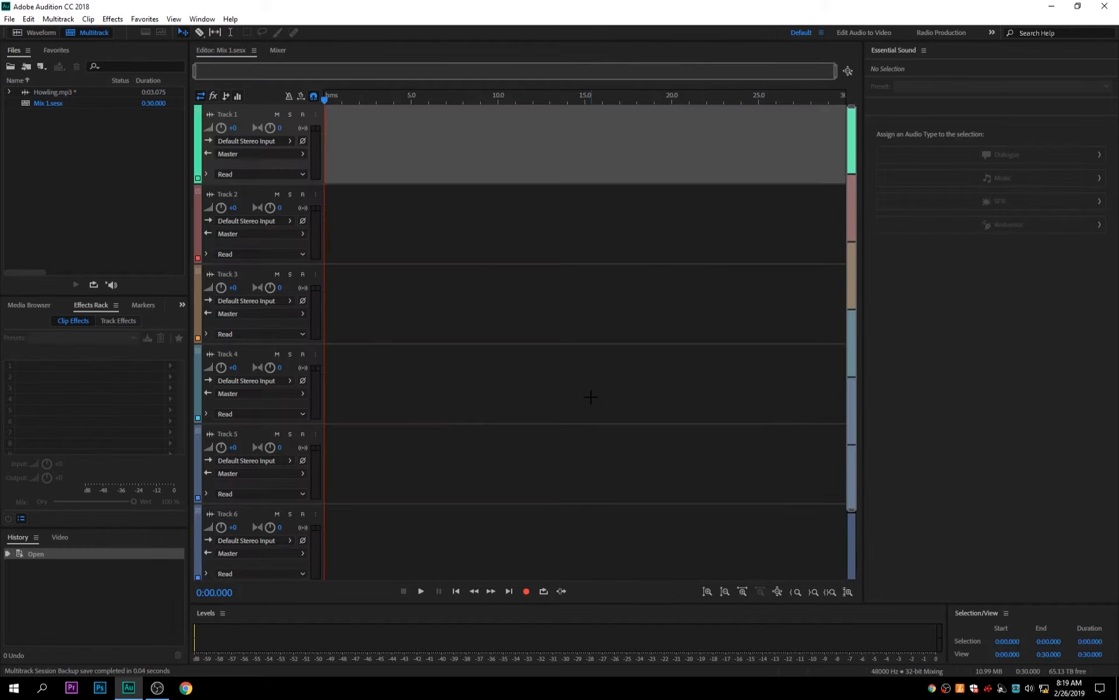
Place the trimmed Howling.mp3 at the start of Track 1 and play the session.
left_click_drag(46, 92, 323, 153)
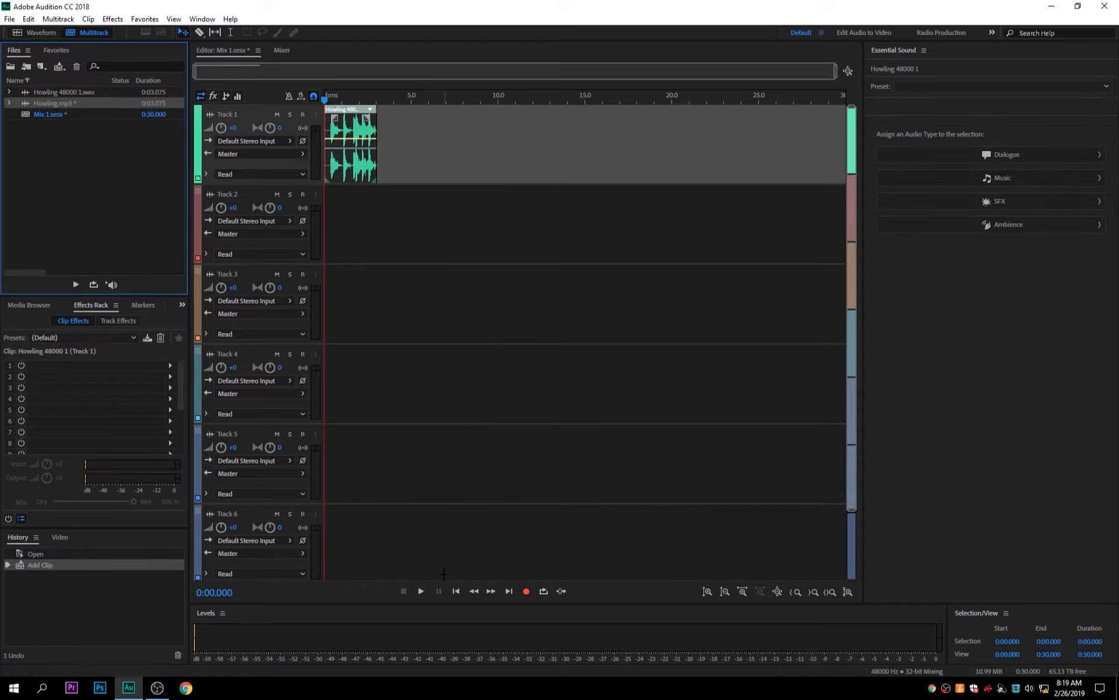
left_click(421, 592)
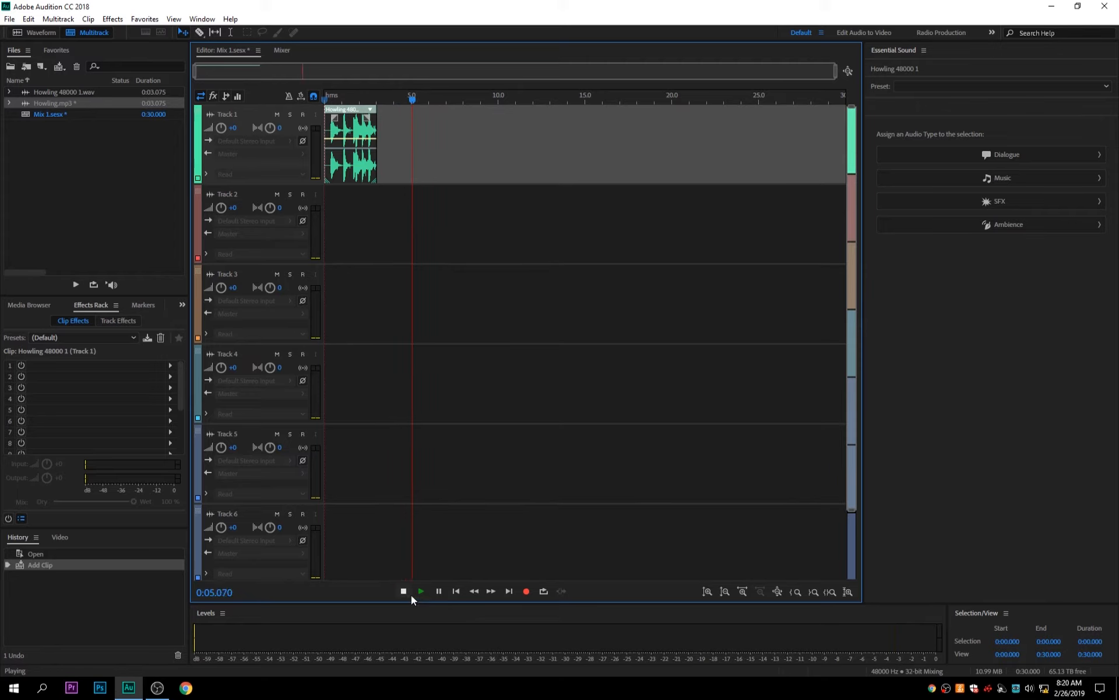
left_click(403, 591)
Open the songs Take_It_Easy and Triumph together from the Auditon > Music folder.
left_click(9, 19)
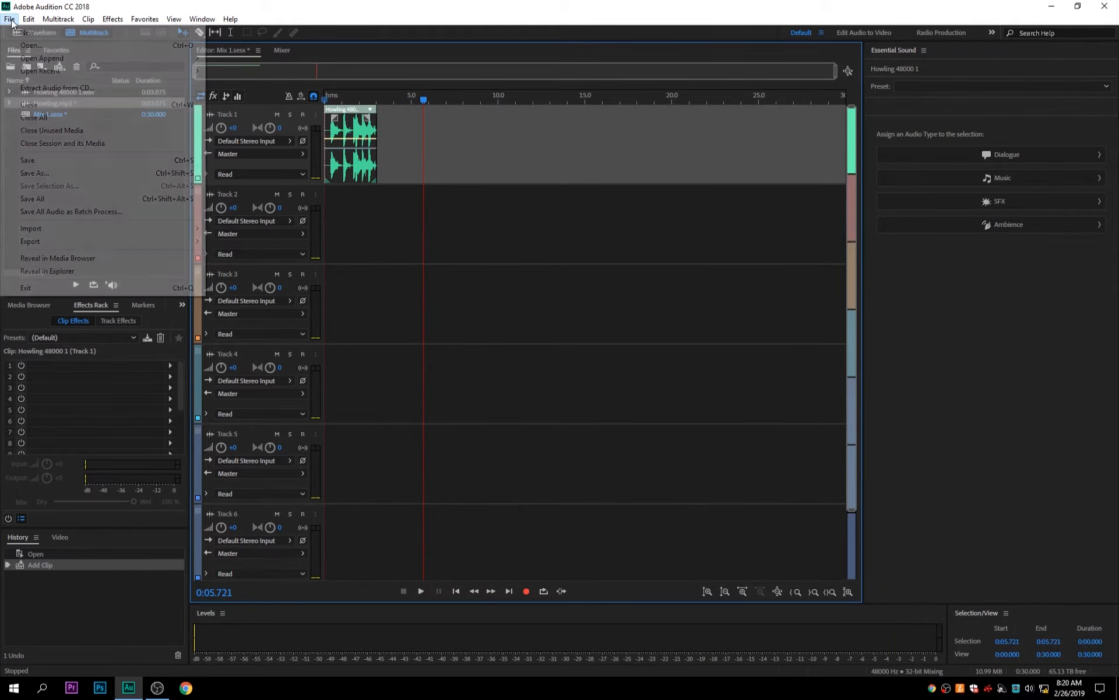
left_click(26, 43)
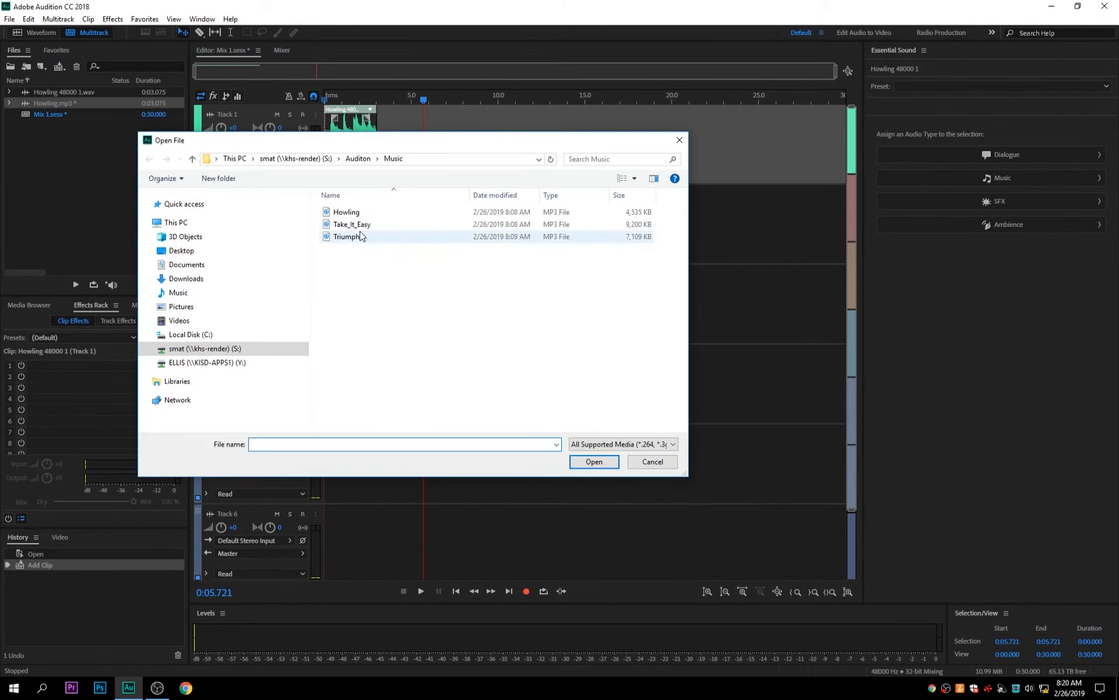
left_click(352, 225)
left_click(357, 237, "ctrl")
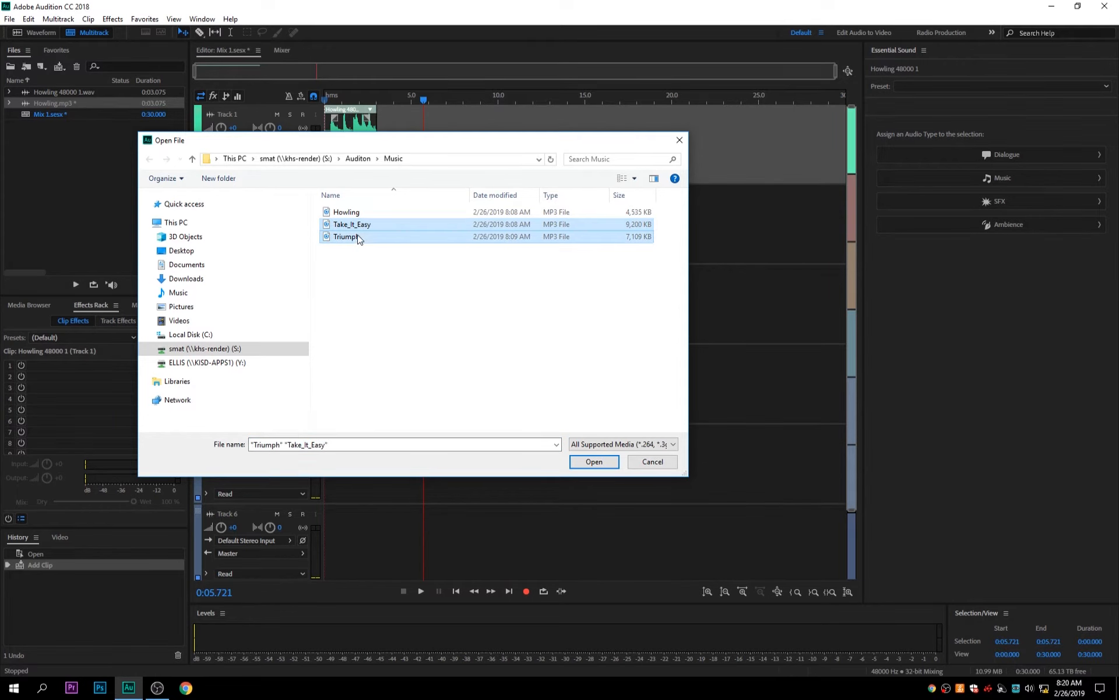
left_click(606, 461)
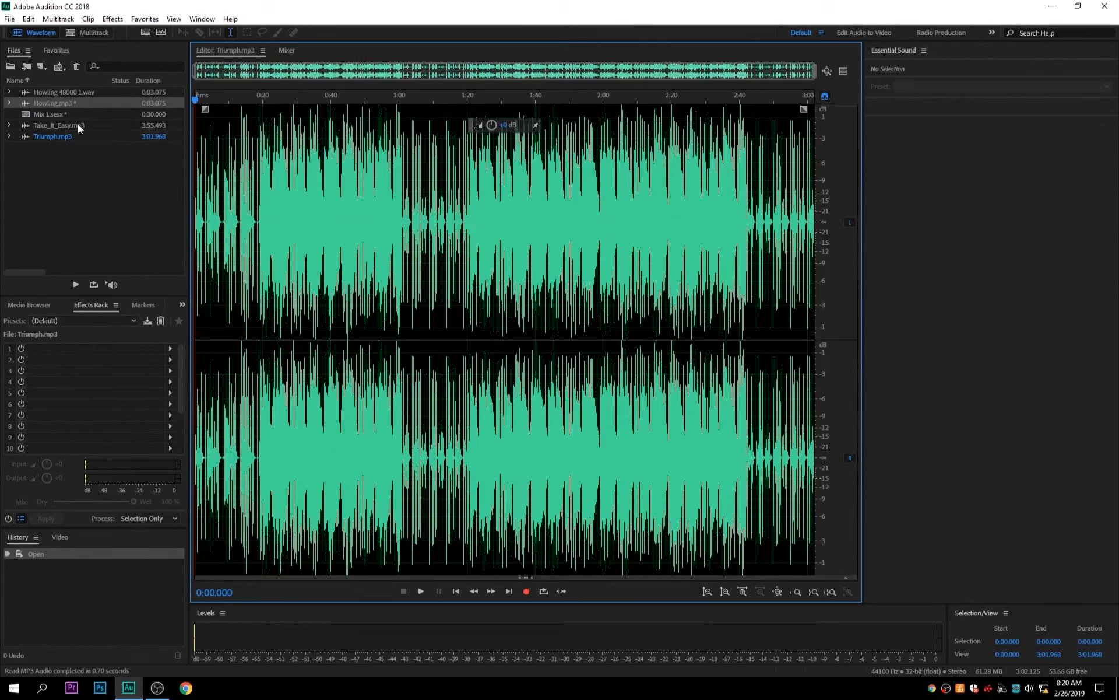
Display the waveform of Take_It_Easy.mp3 and listen to its intro from the start.
left_click(78, 124)
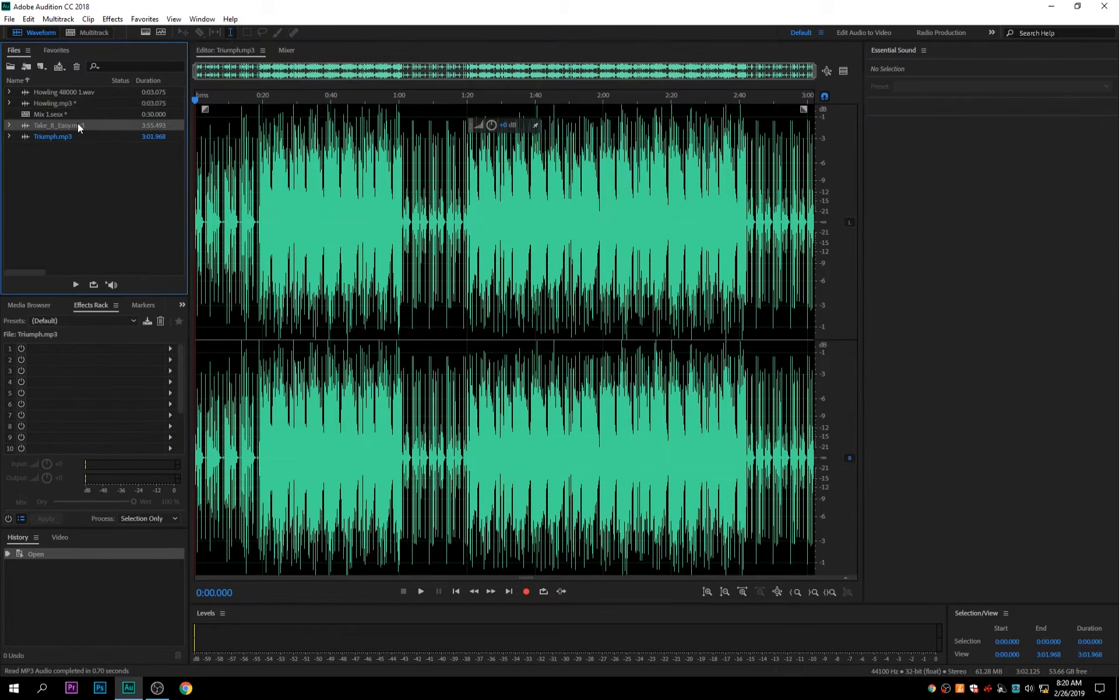
double_click(78, 125)
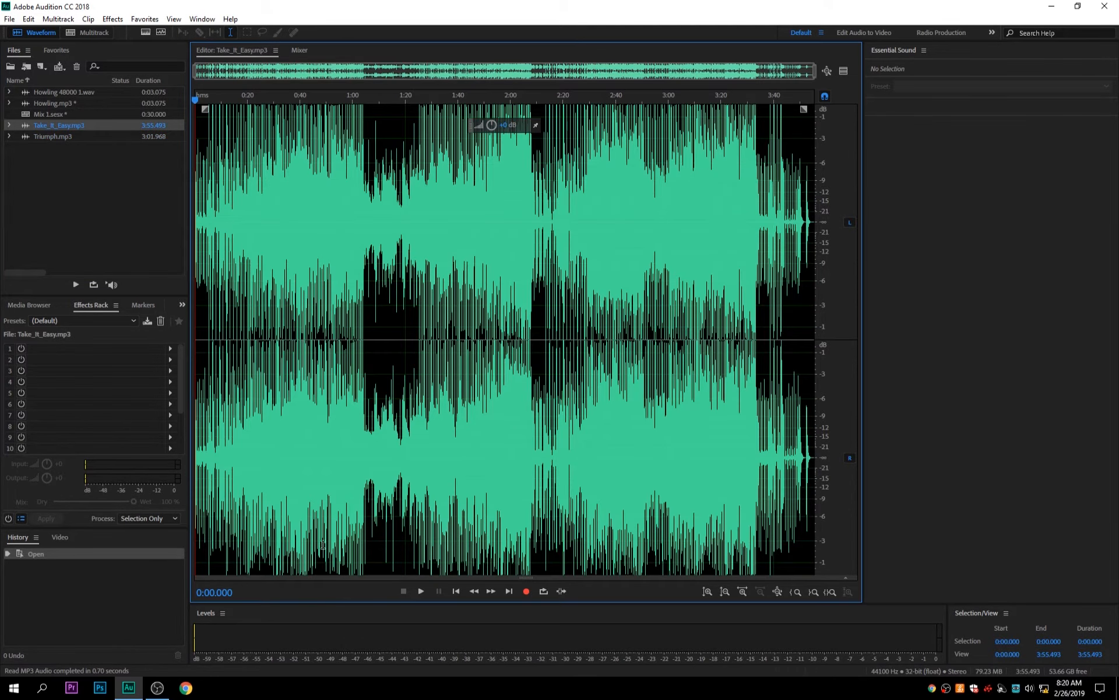
left_click(420, 591)
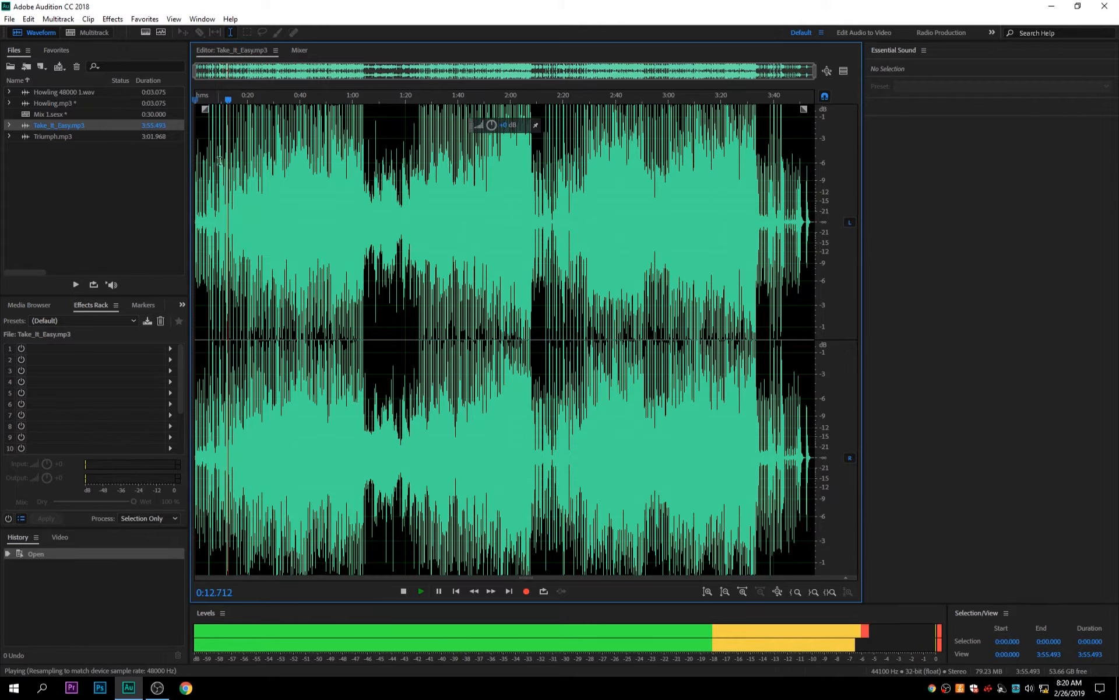
left_click_drag(232, 100, 166, 105)
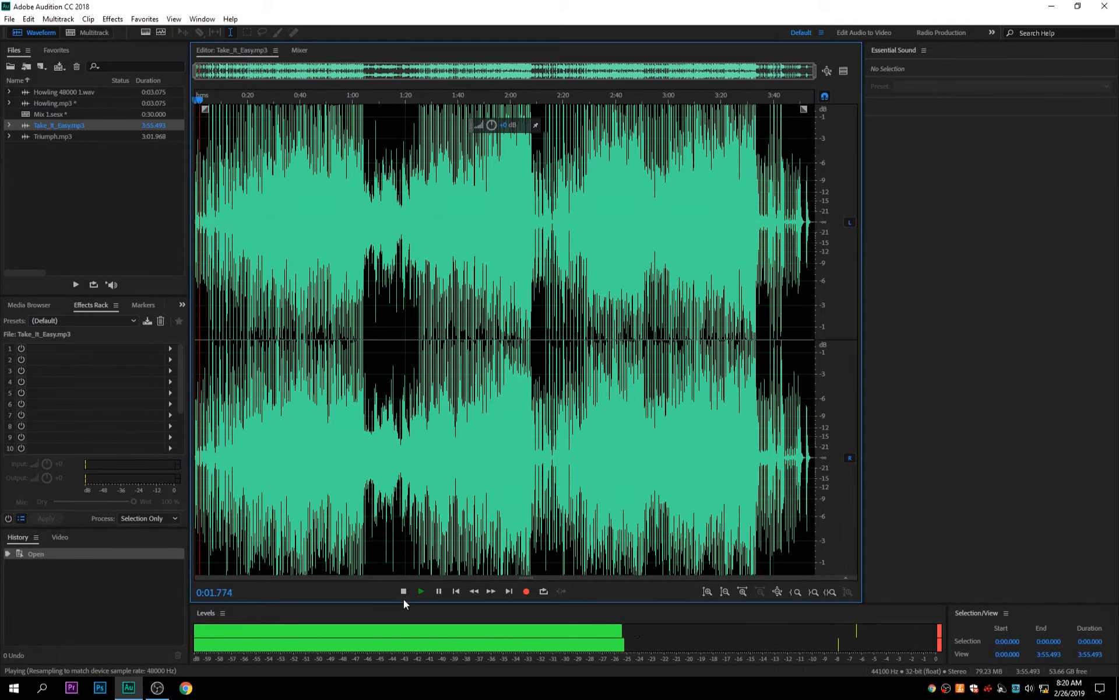
scroll(270, 327, "up", 3)
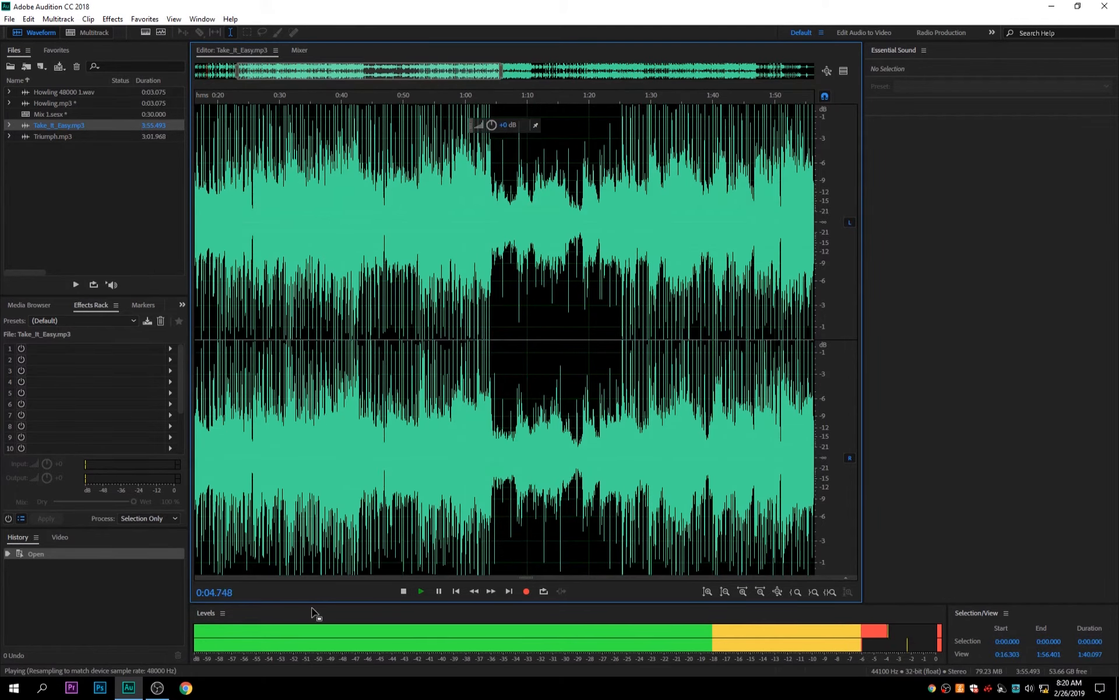
left_click(404, 591)
Delete everything from about 0:07.815 to the end of Take_It_Easy.mp3 and play the remaining intro.
left_click_drag(277, 72, 244, 104)
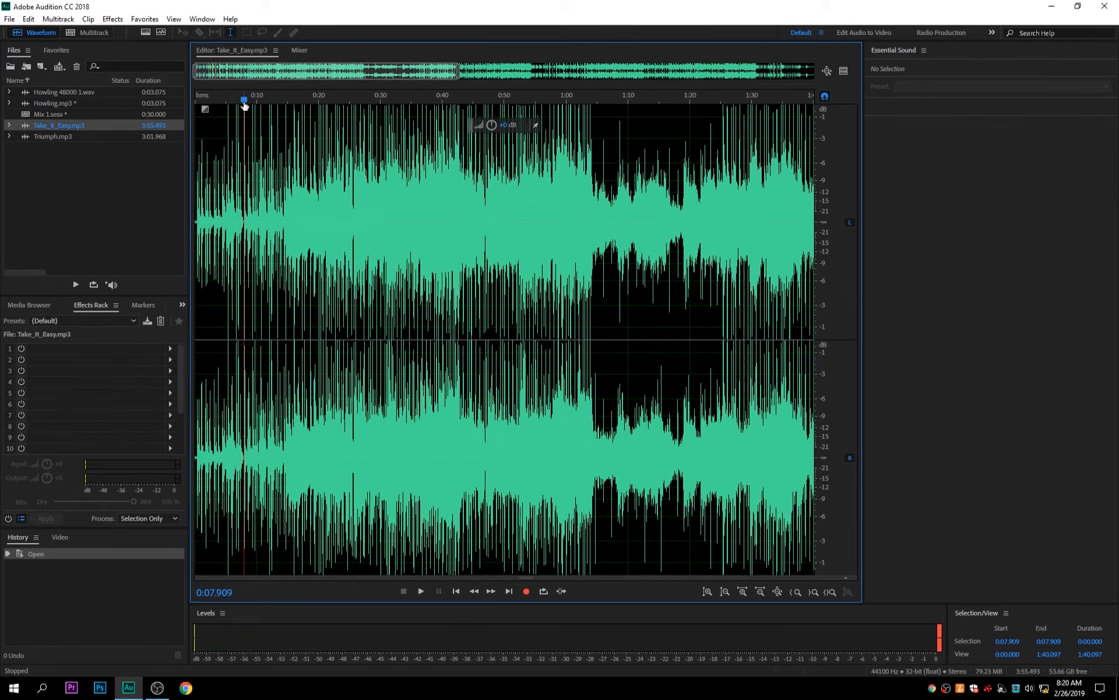
left_click_drag(244, 207, 173, 206)
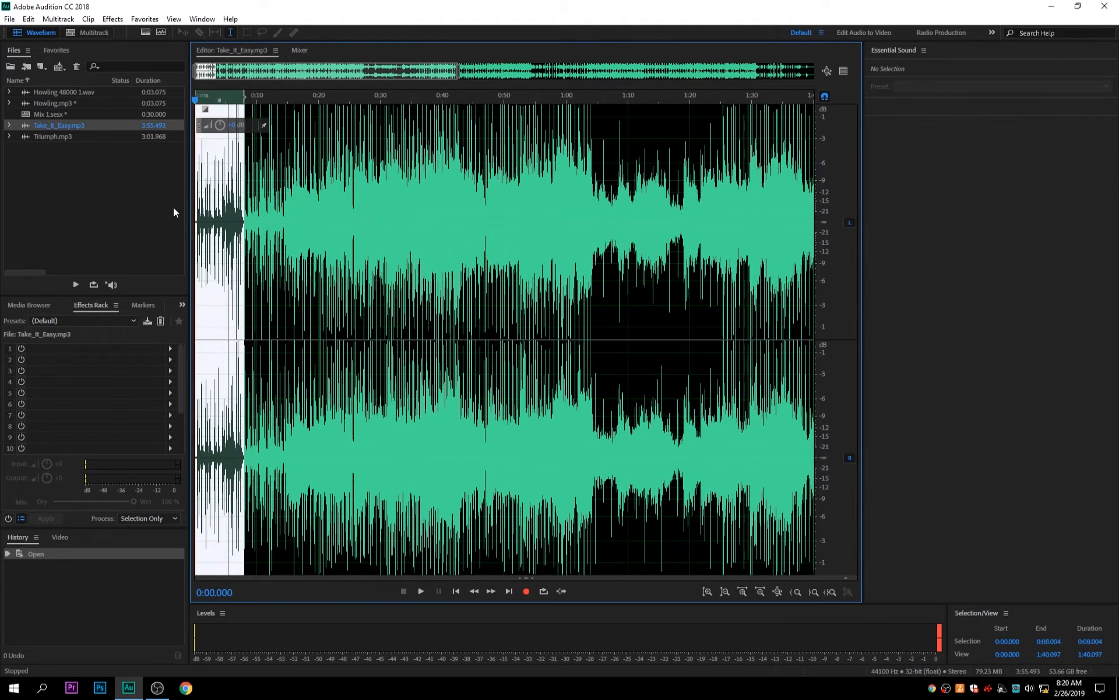
left_click_drag(240, 214, 1115, 311)
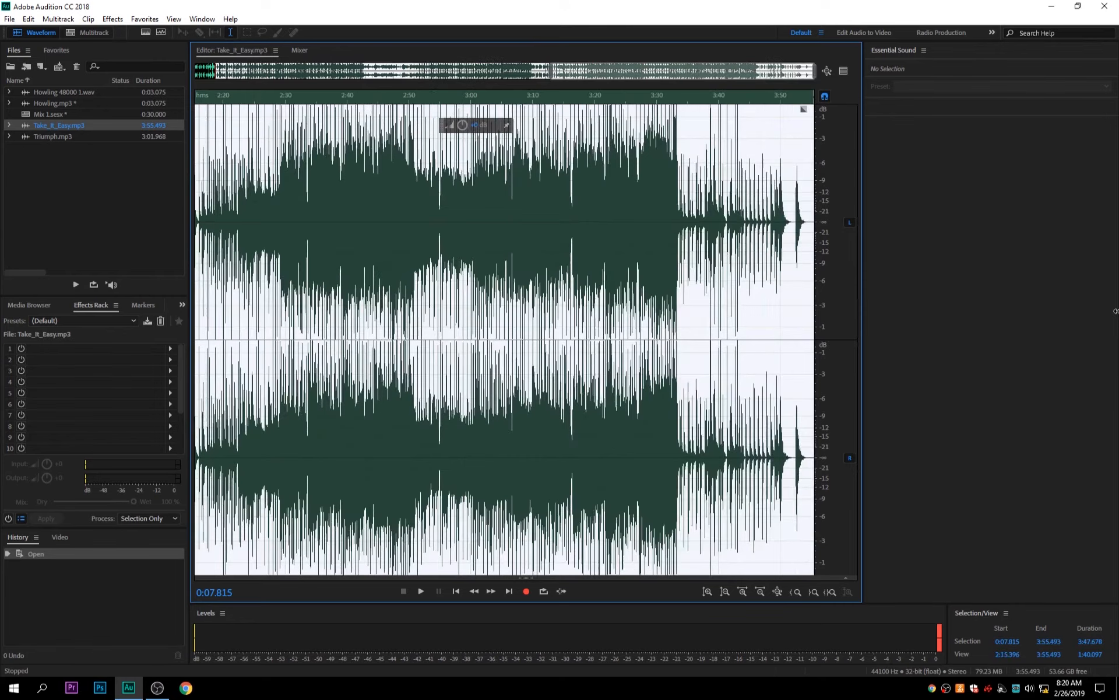
key("Delete")
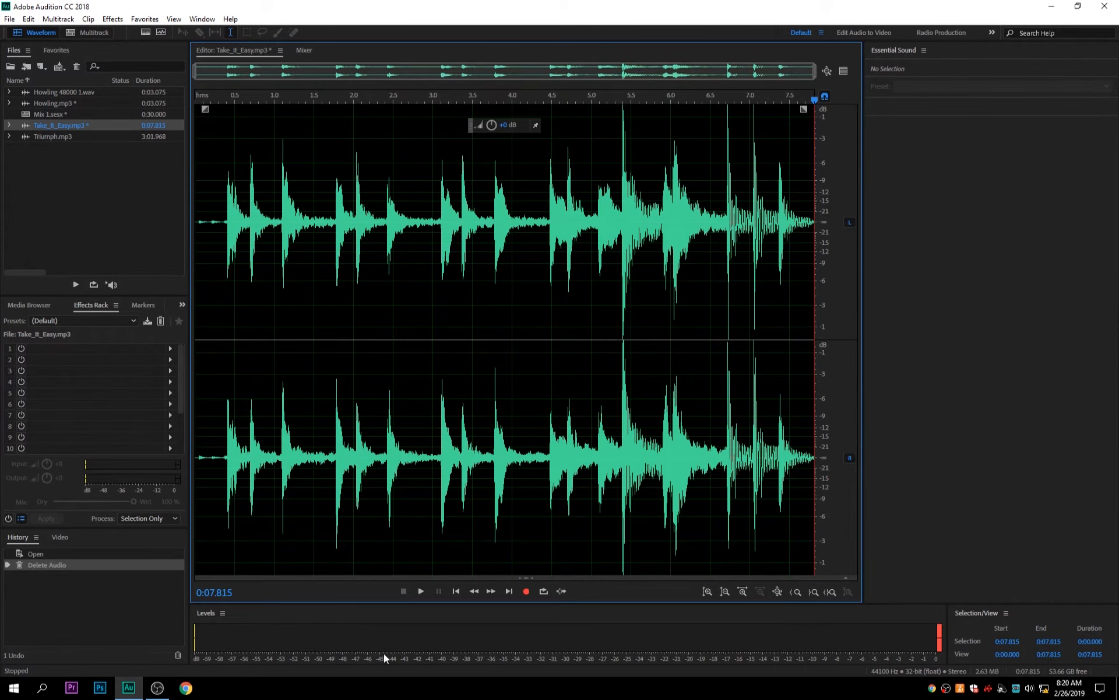
left_click(421, 590)
Place the trimmed Take_It_Easy.mp3 on Track 2 of Mix 1, starting where the Howling clip ends, and play the mix from the beginning.
double_click(71, 115)
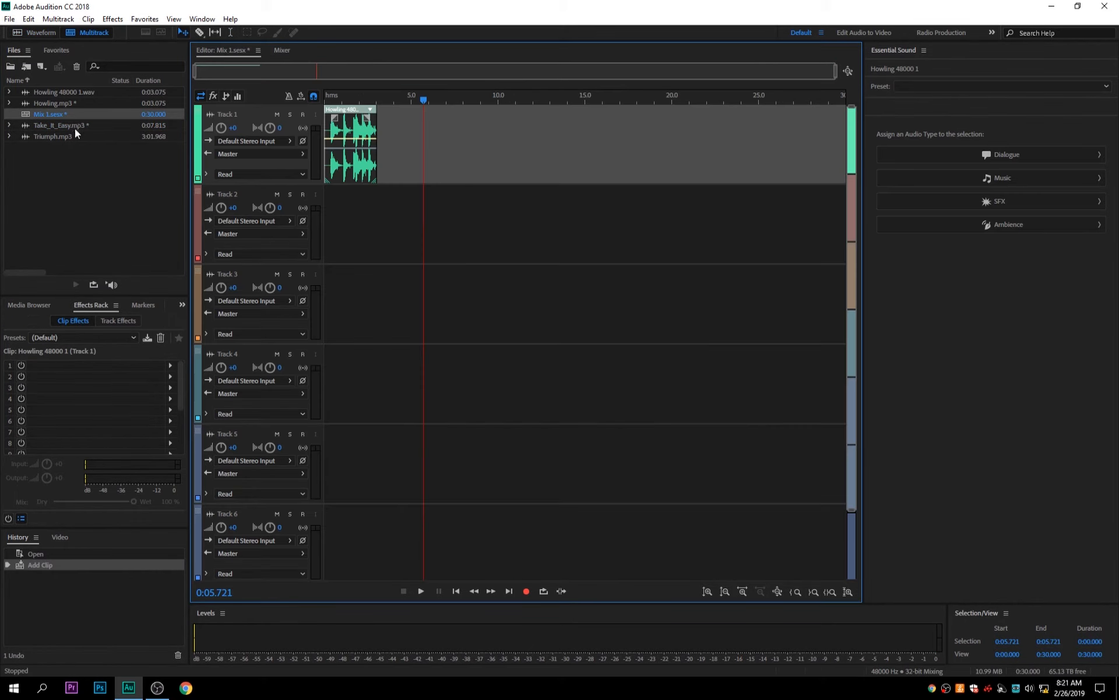
left_click_drag(73, 126, 385, 205)
left_click_drag(424, 100, 276, 107)
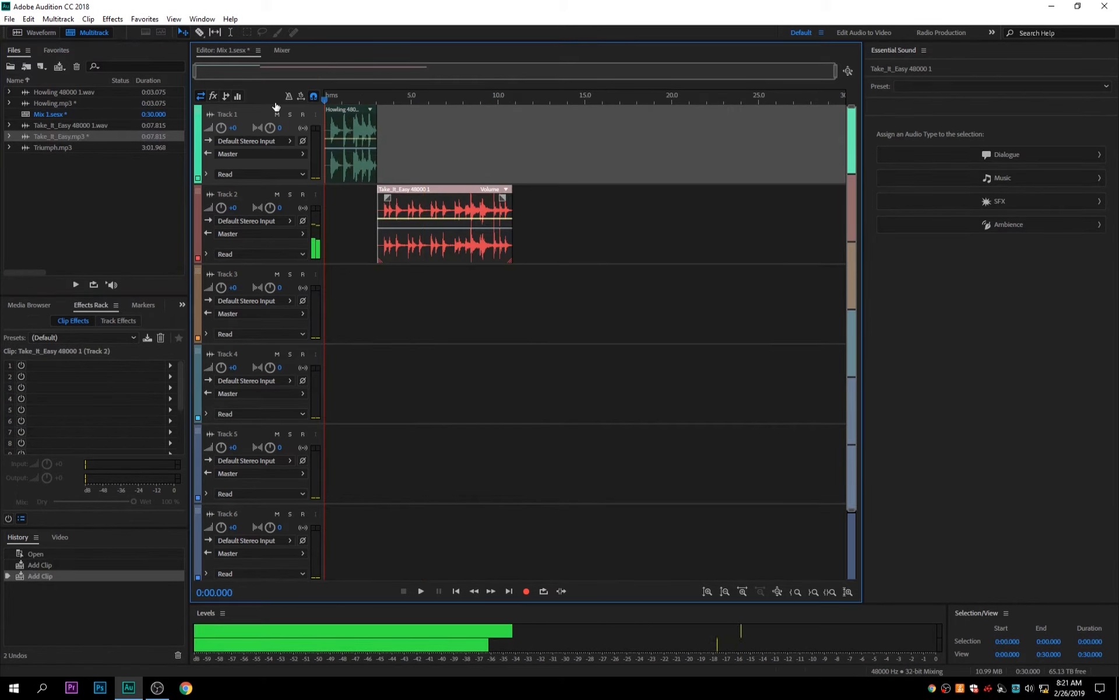
left_click(421, 590)
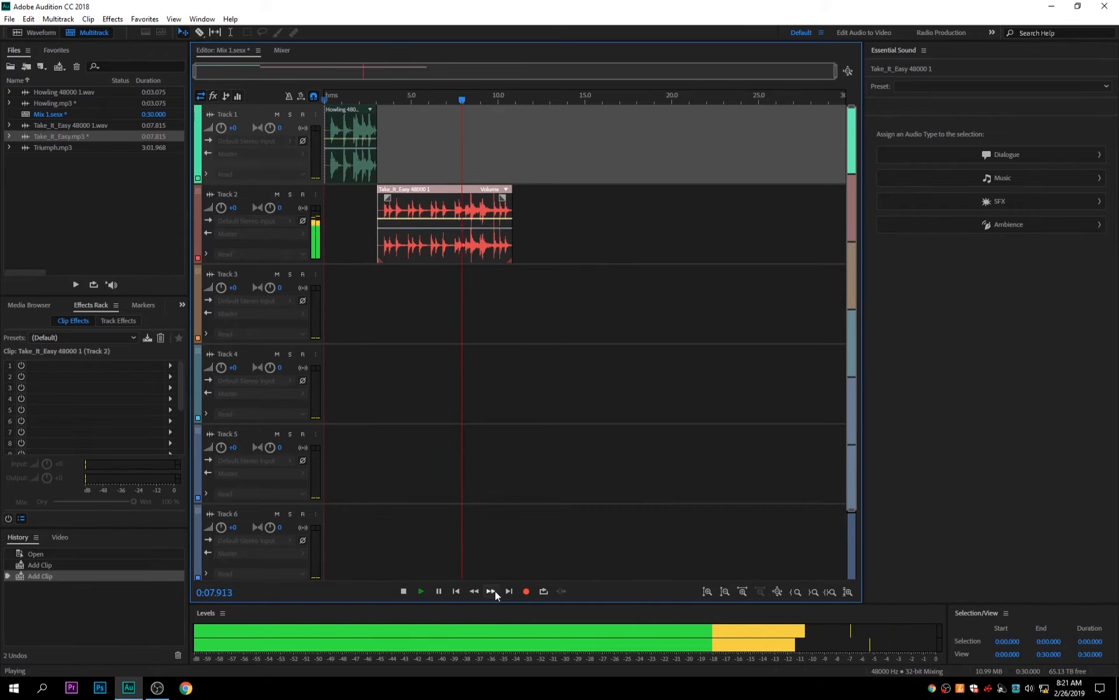
left_click(404, 592)
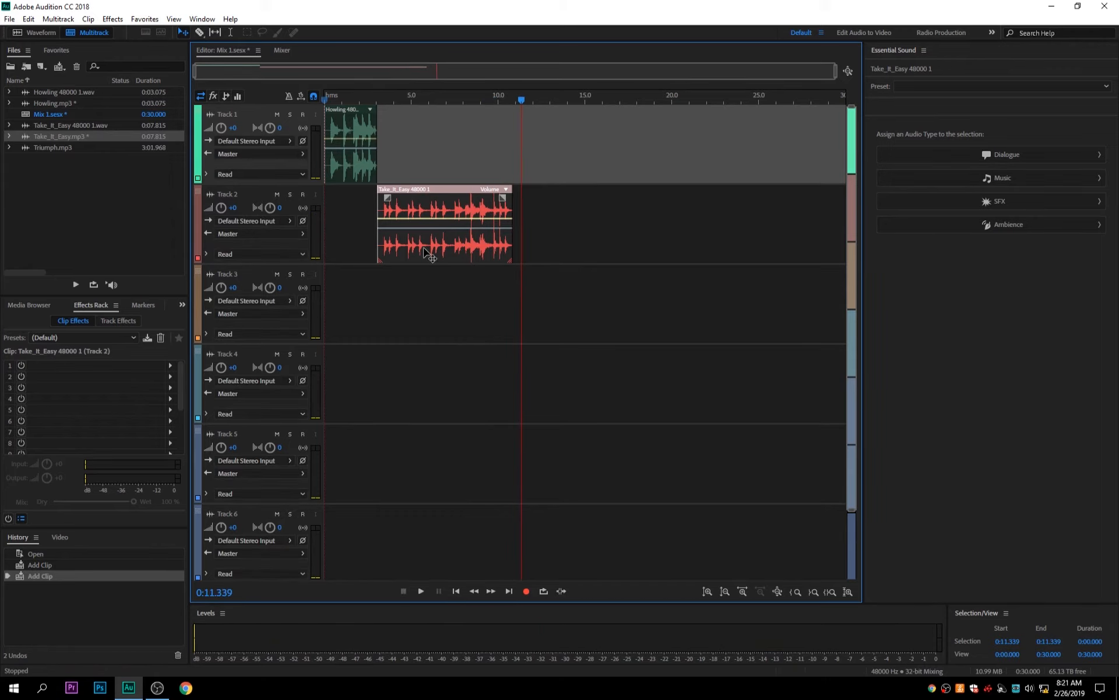
Shift the Take_It_Easy clip slightly earlier to overlap the end of the Howling clip, and play the transition from about 0:02.
left_click_drag(424, 223, 418, 217)
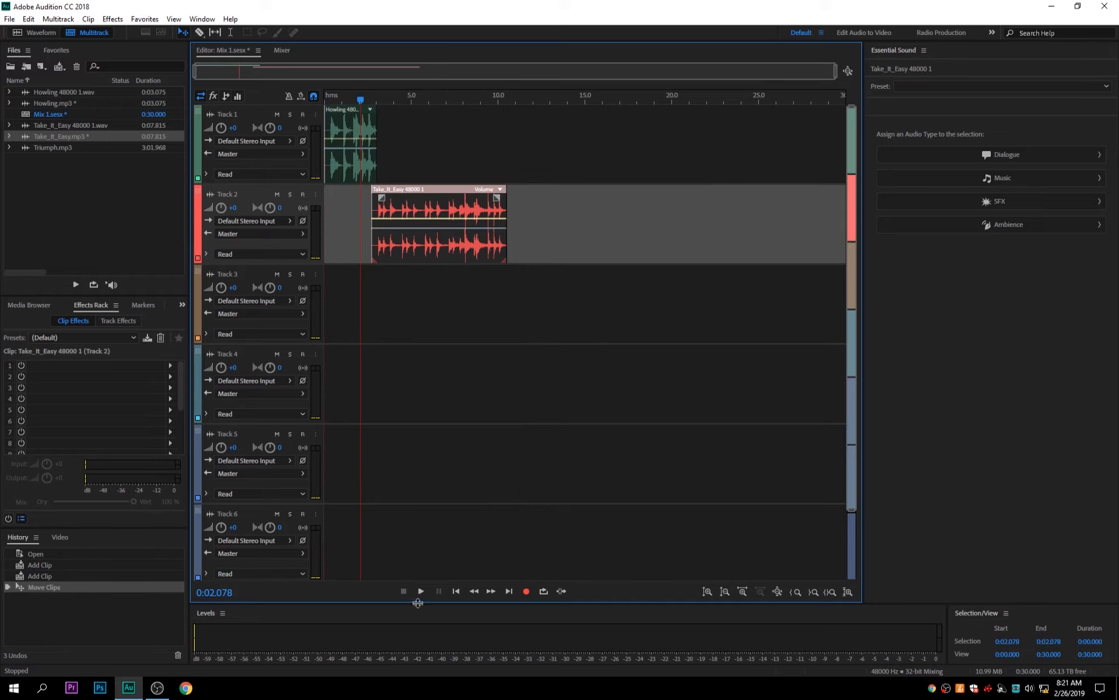
left_click(422, 592)
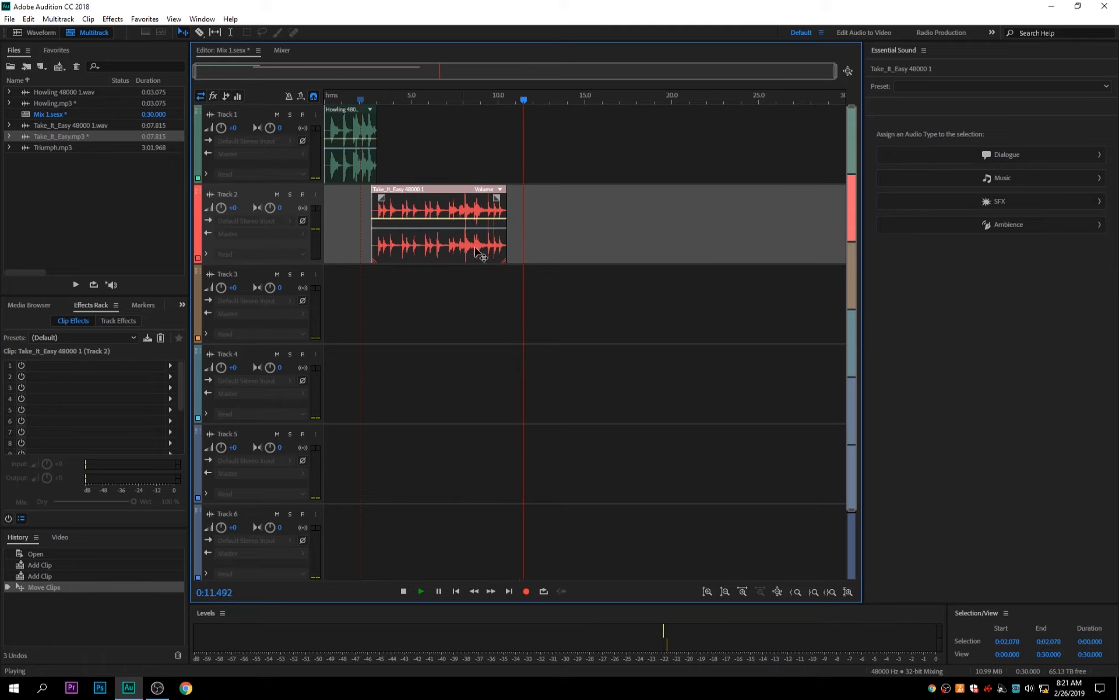
left_click(406, 593)
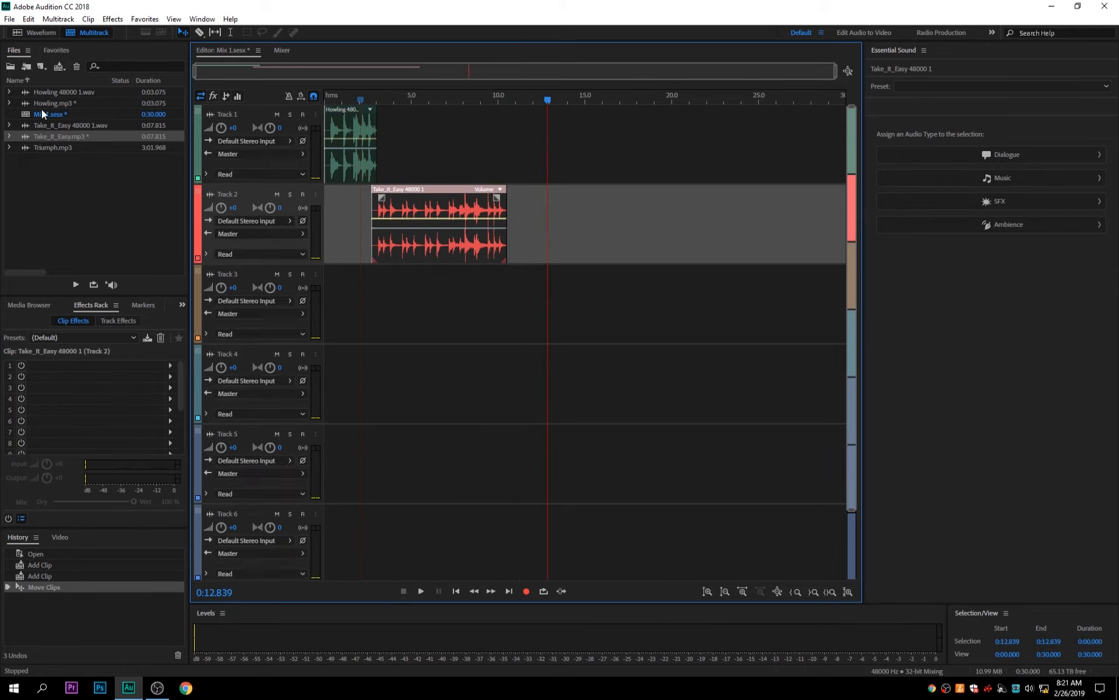
Display the waveform of Triumph.mp3 and listen to its first five seconds or so.
double_click(51, 147)
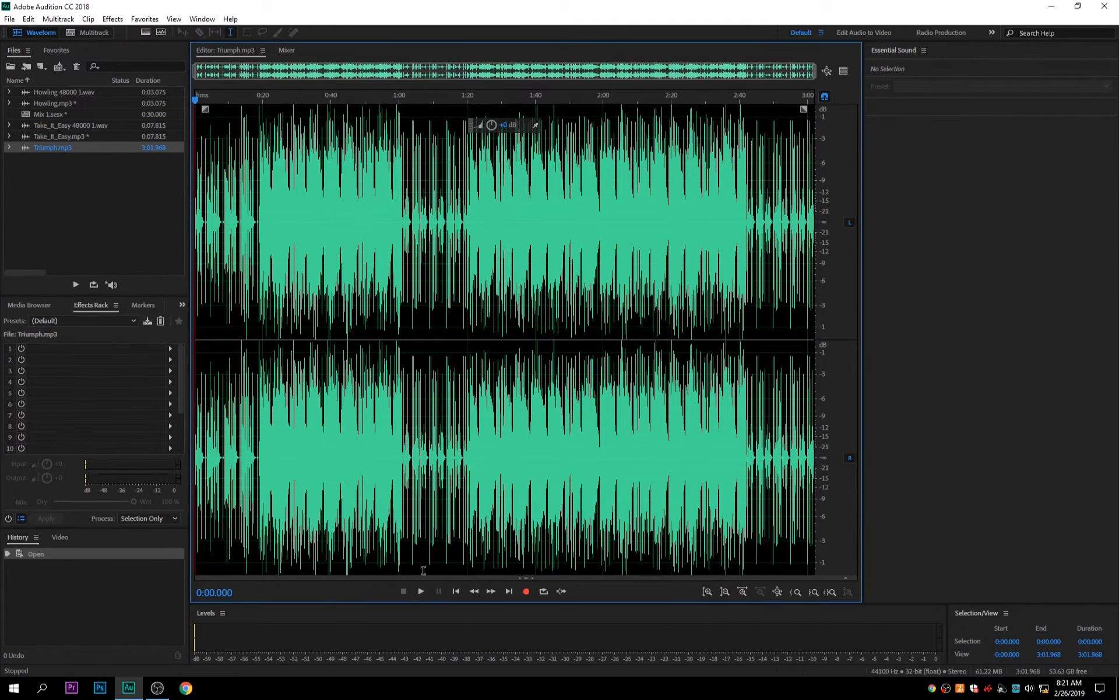
left_click(422, 591)
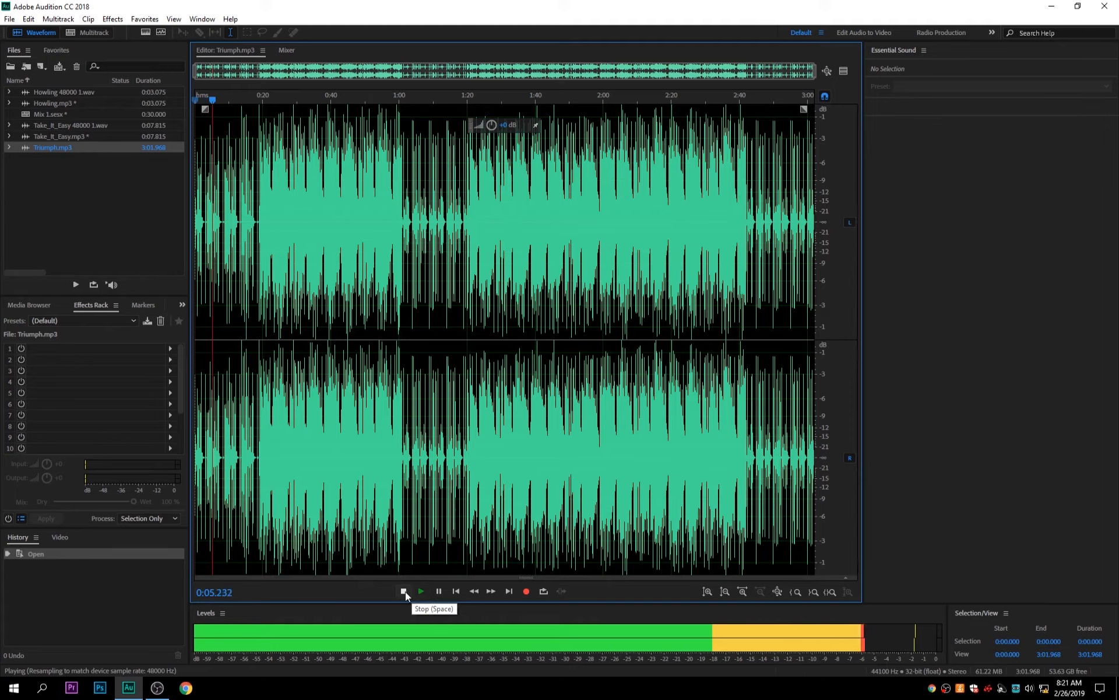
left_click(403, 590)
Delete everything from about 0:02.969 to the end of Triumph.mp3 and play the remaining intro.
scroll(339, 401, "up", 5)
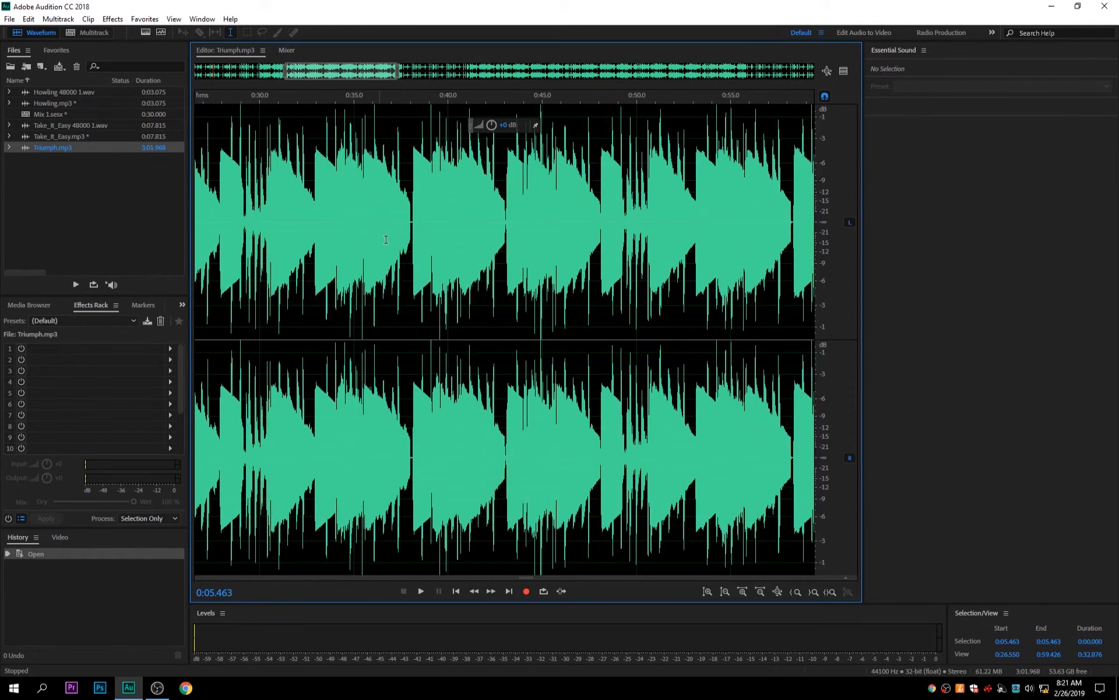
left_click_drag(361, 73, 232, 73)
left_click(251, 222)
left_click_drag(251, 222, 152, 228)
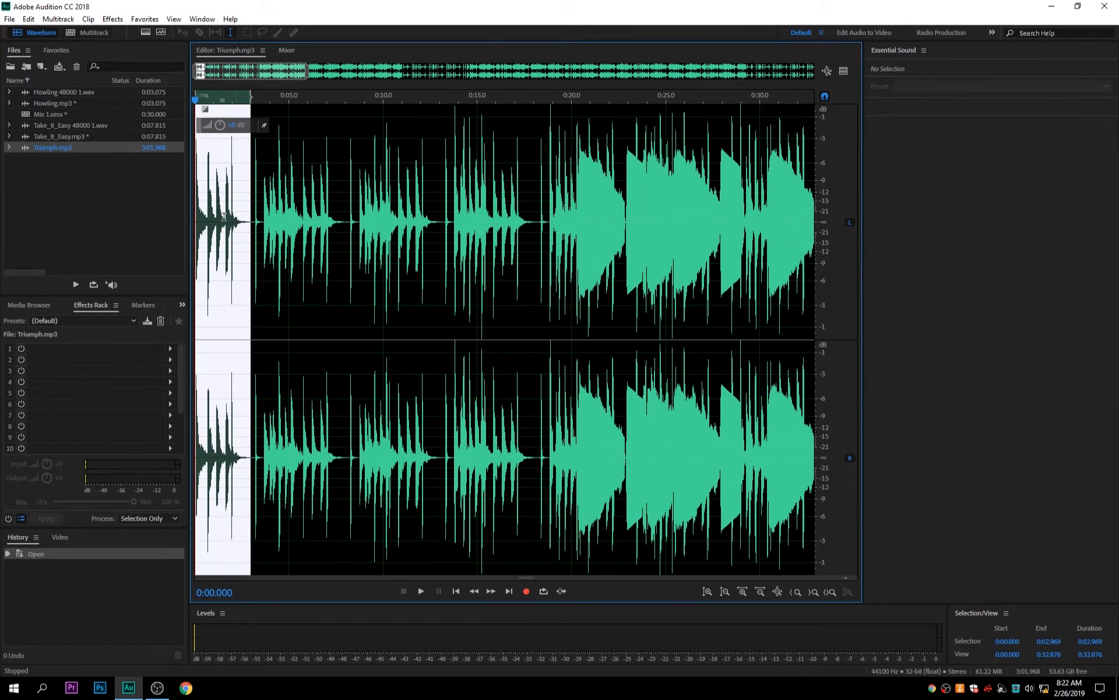
left_click_drag(202, 218, 1115, 364)
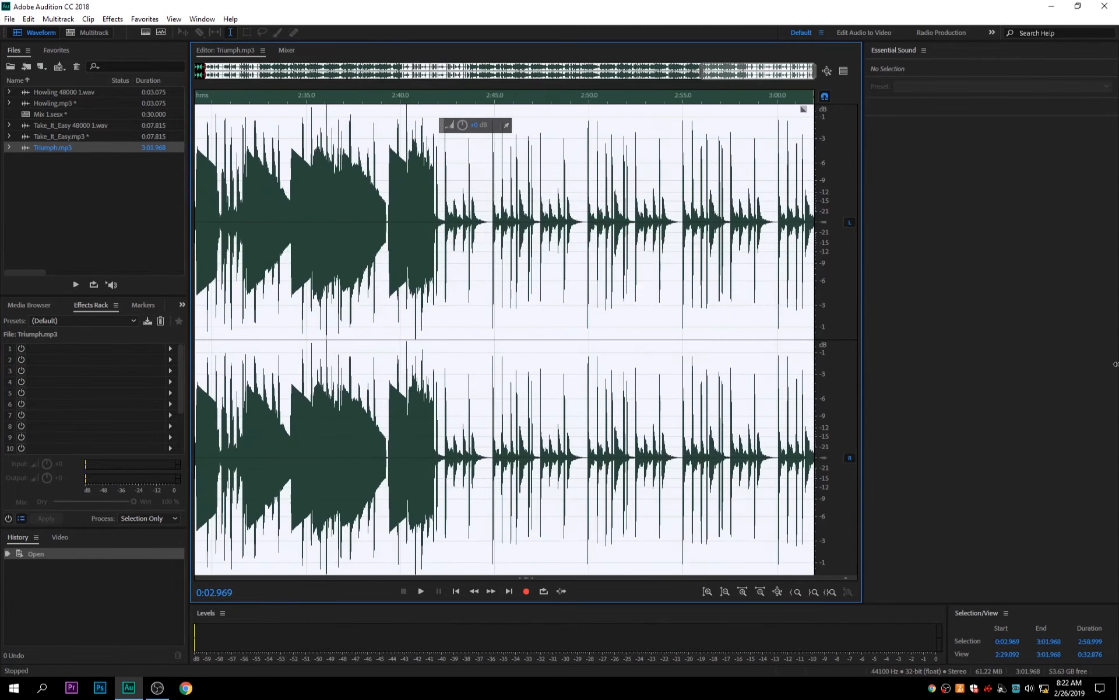
key("Delete")
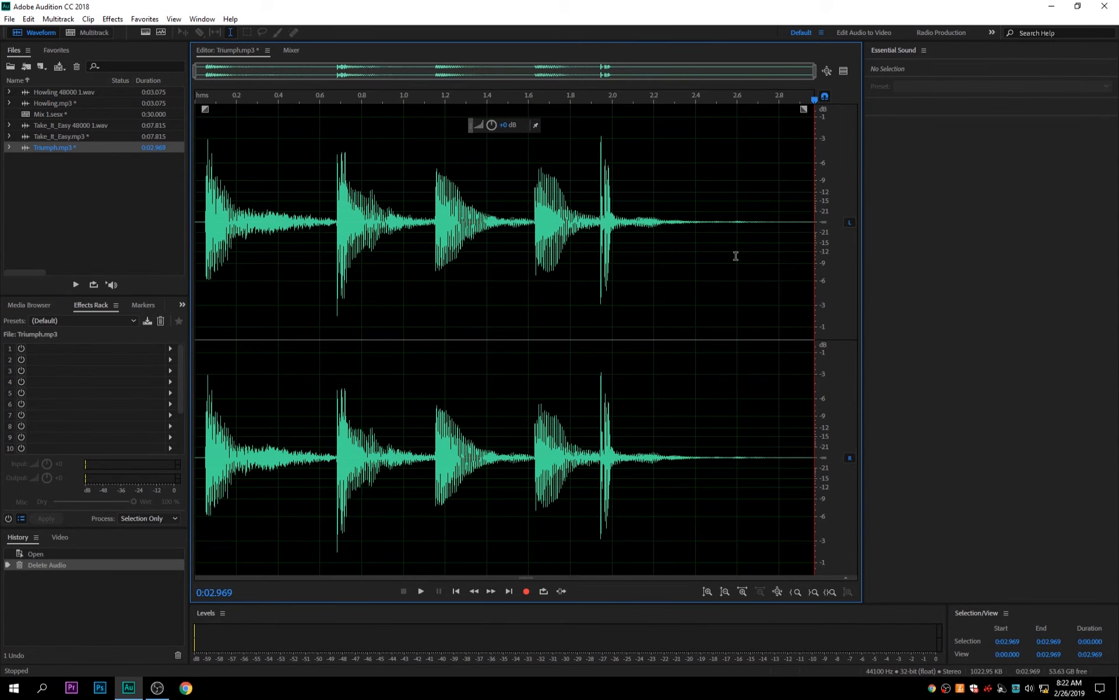
left_click(420, 591)
Place the trimmed Triumph.mp3 on Track 3 of Mix 1, starting where the Take_It_Easy clip ends, and play the mix from the beginning.
double_click(44, 117)
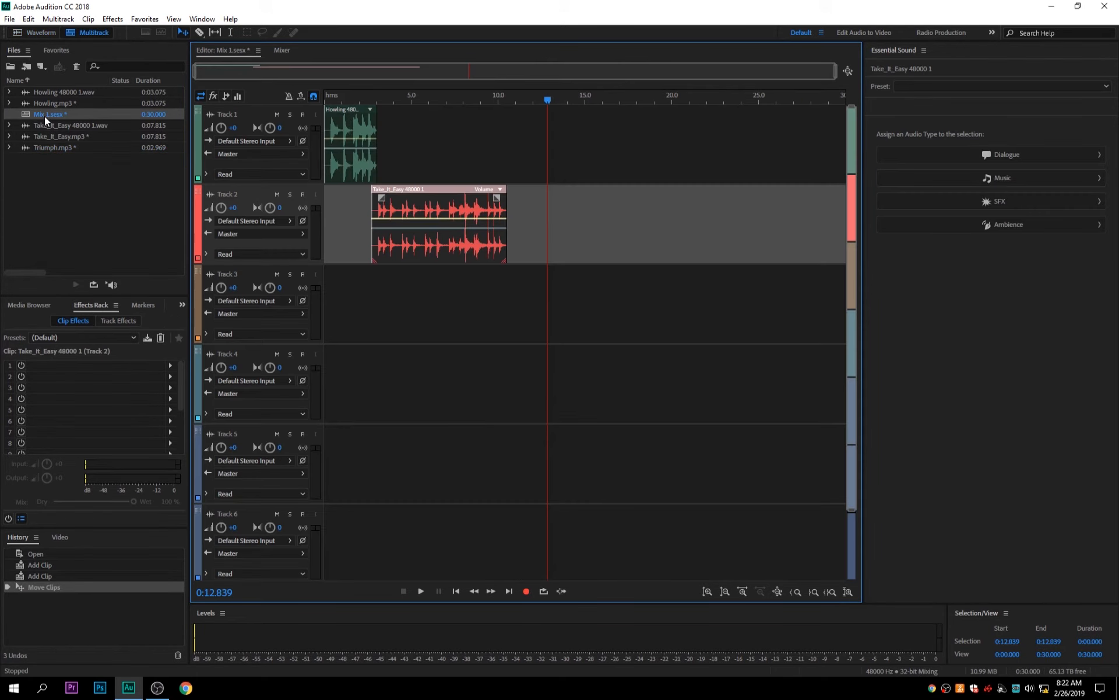
left_click_drag(48, 148, 511, 330)
left_click_drag(549, 103, 17, 114)
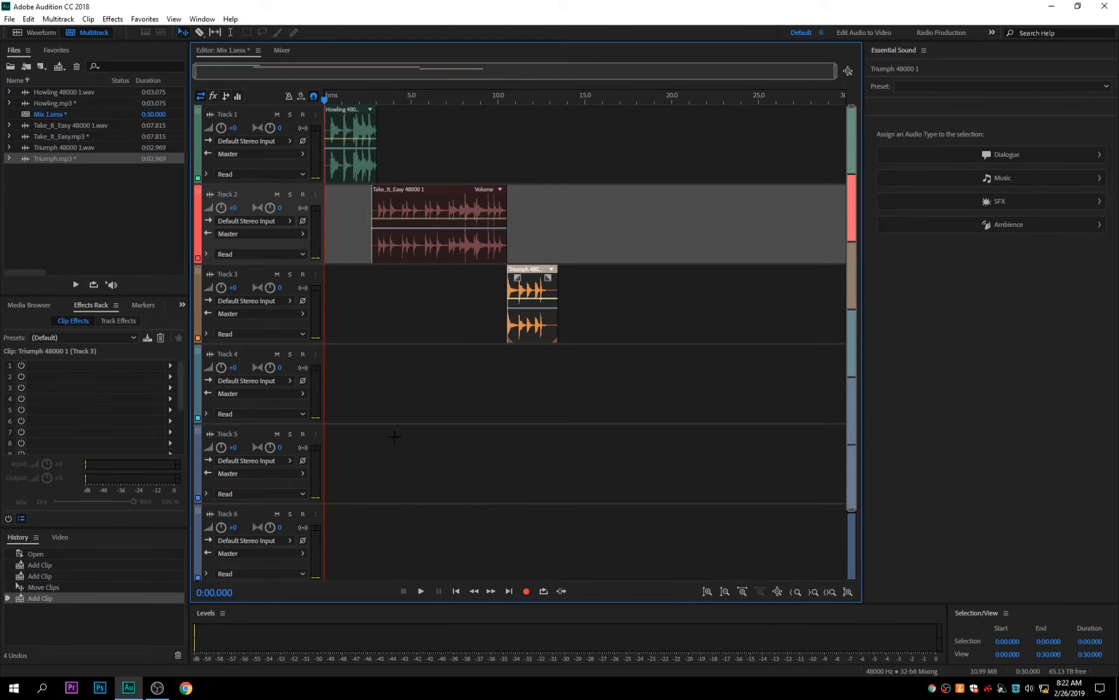
left_click(421, 591)
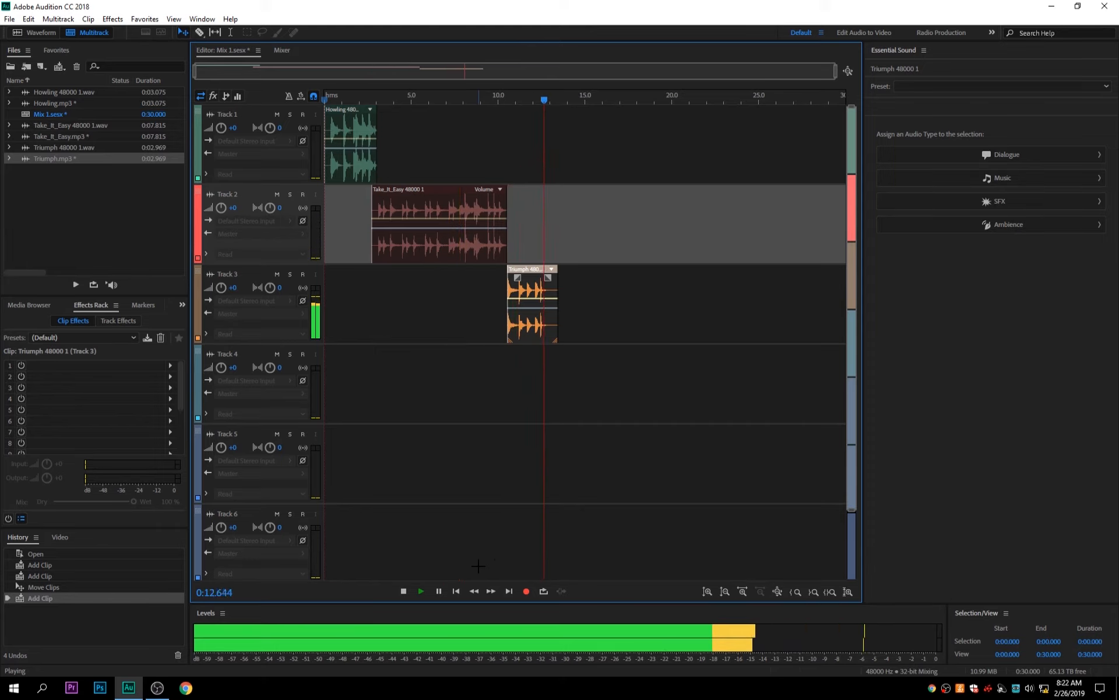
left_click(404, 592)
Move the Triumph clip slightly later, leaving a small gap after the Take_It_Easy clip, and play the transition from about 0:09.4.
left_click(518, 300)
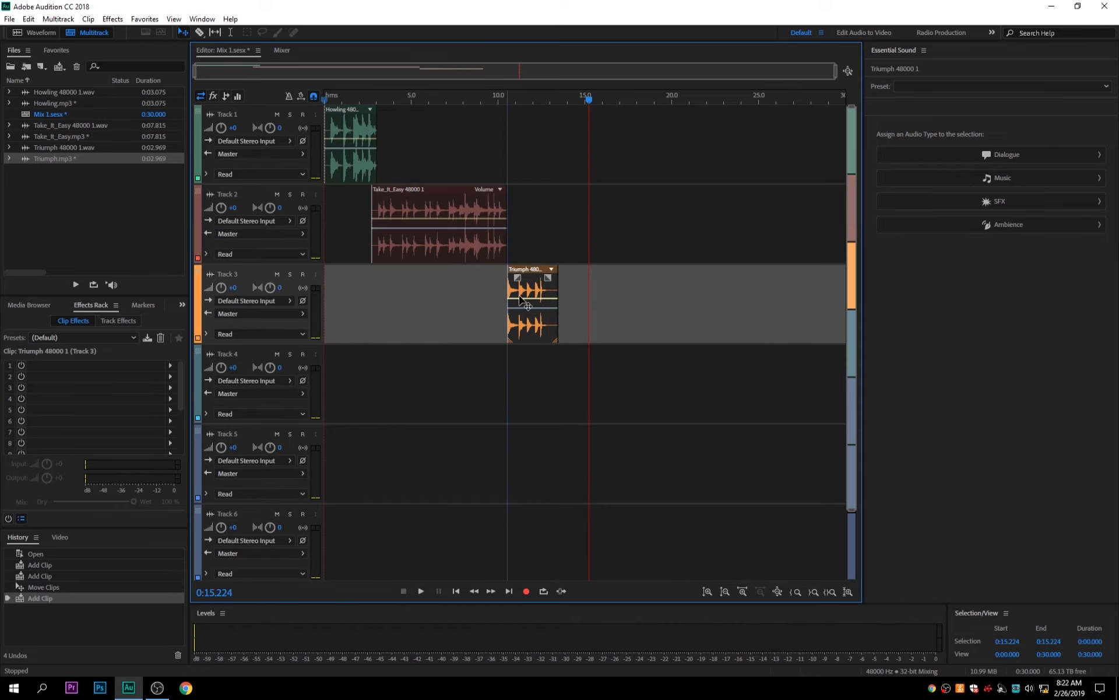
left_click_drag(522, 299, 523, 300)
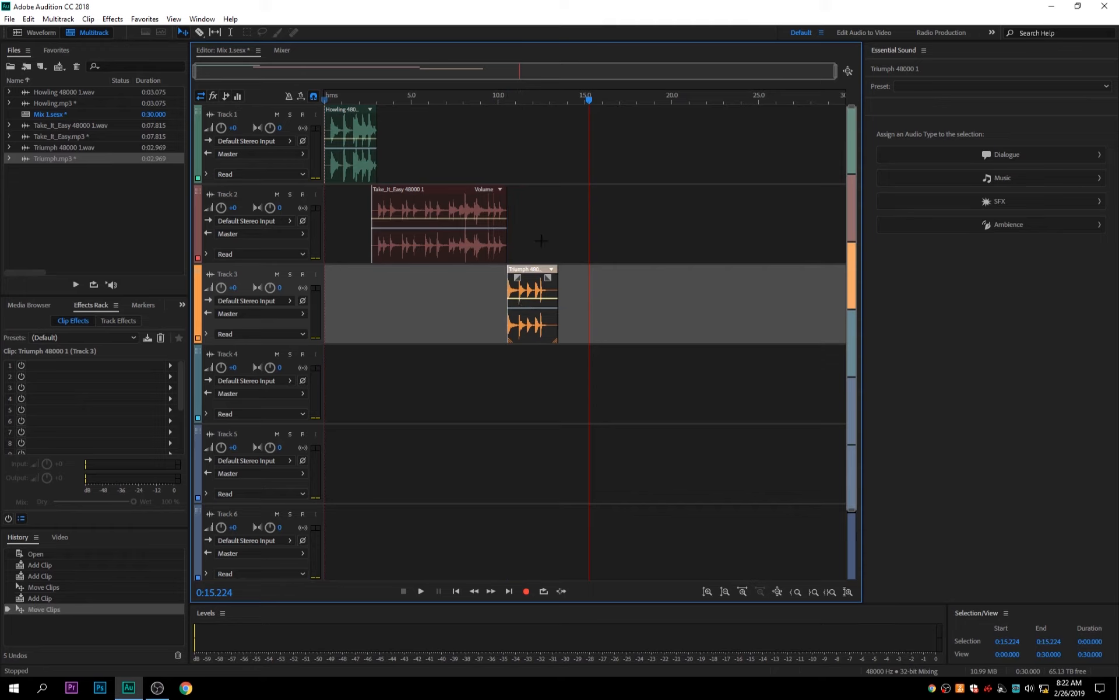
left_click_drag(589, 102, 506, 100)
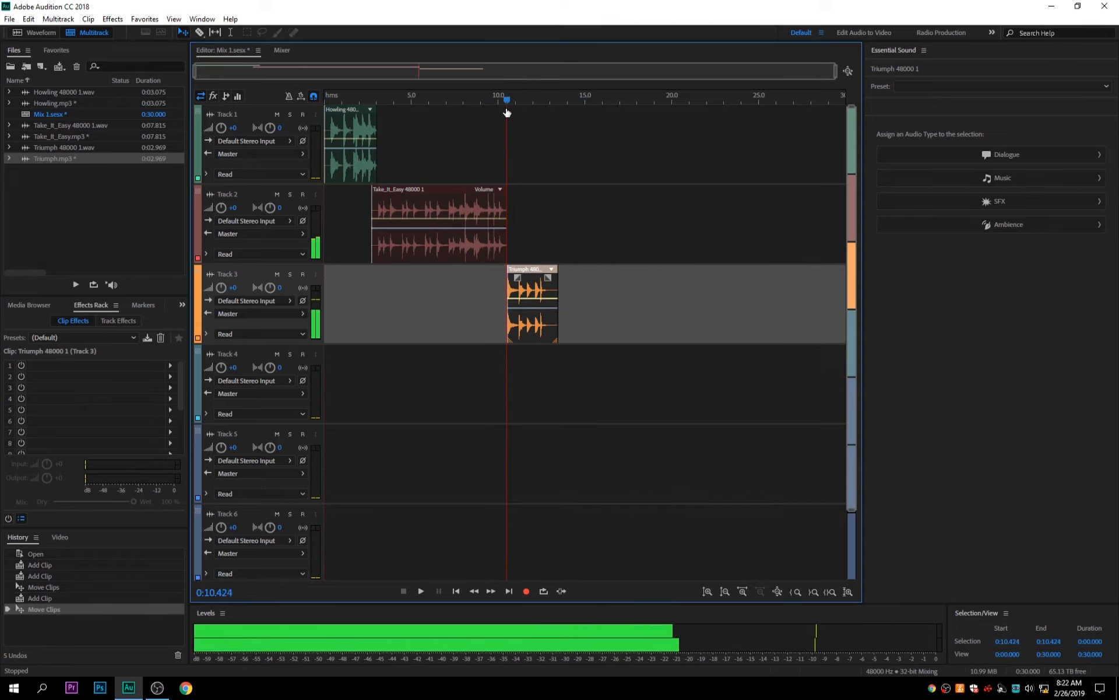
left_click_drag(520, 289, 525, 290)
left_click_drag(507, 100, 488, 101)
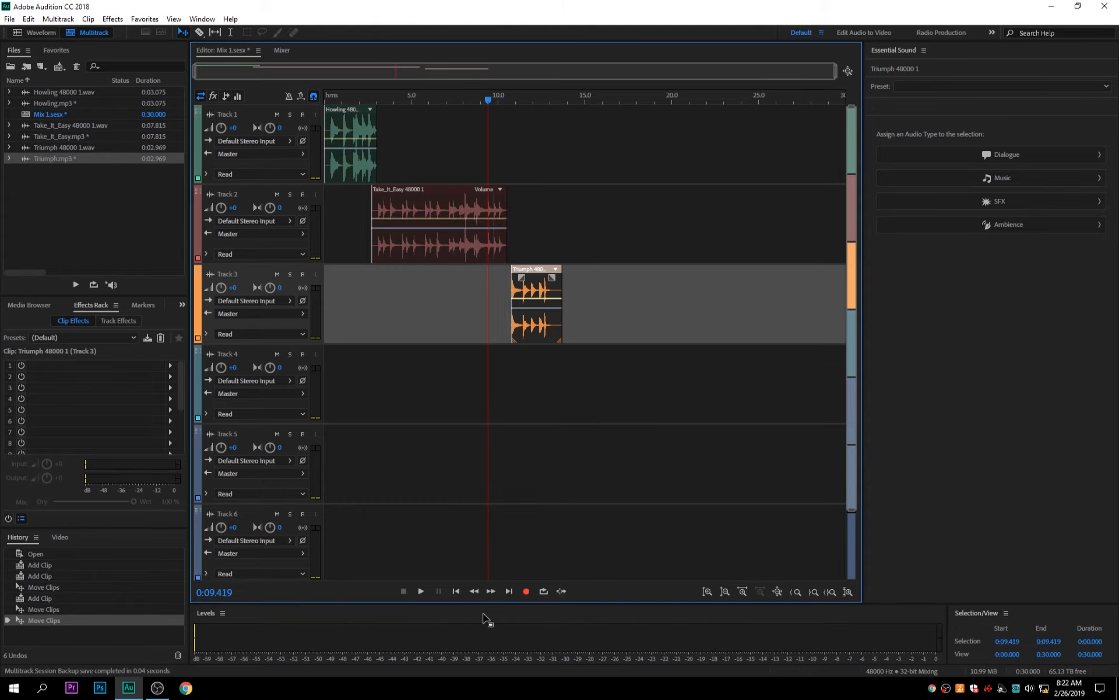
left_click(420, 591)
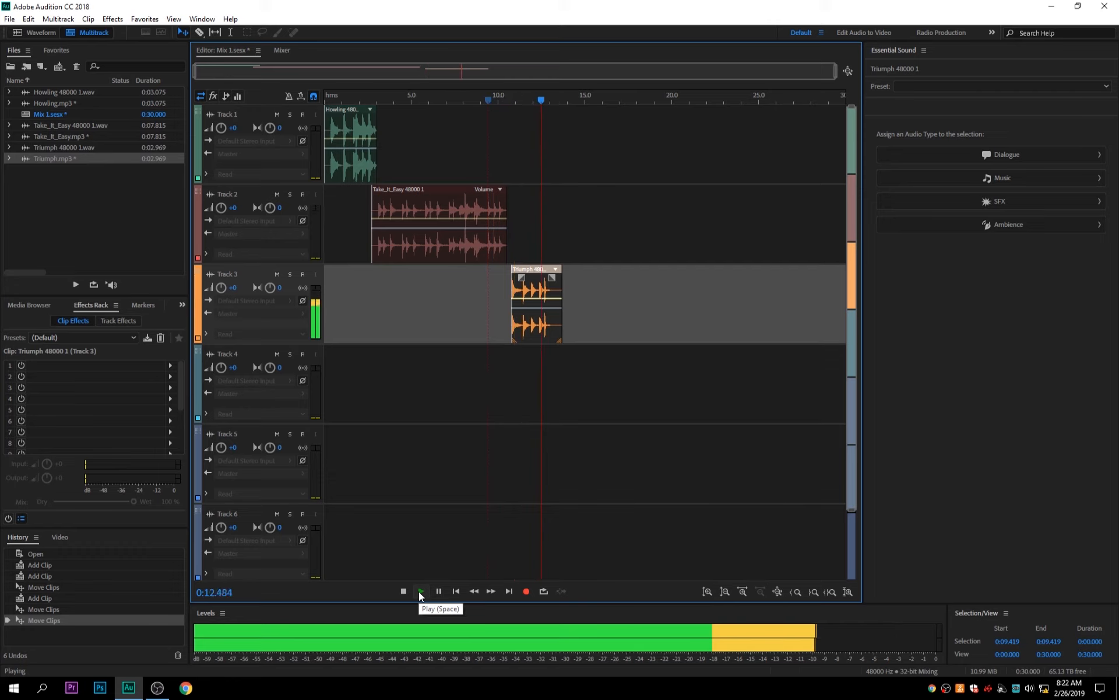
left_click(420, 591)
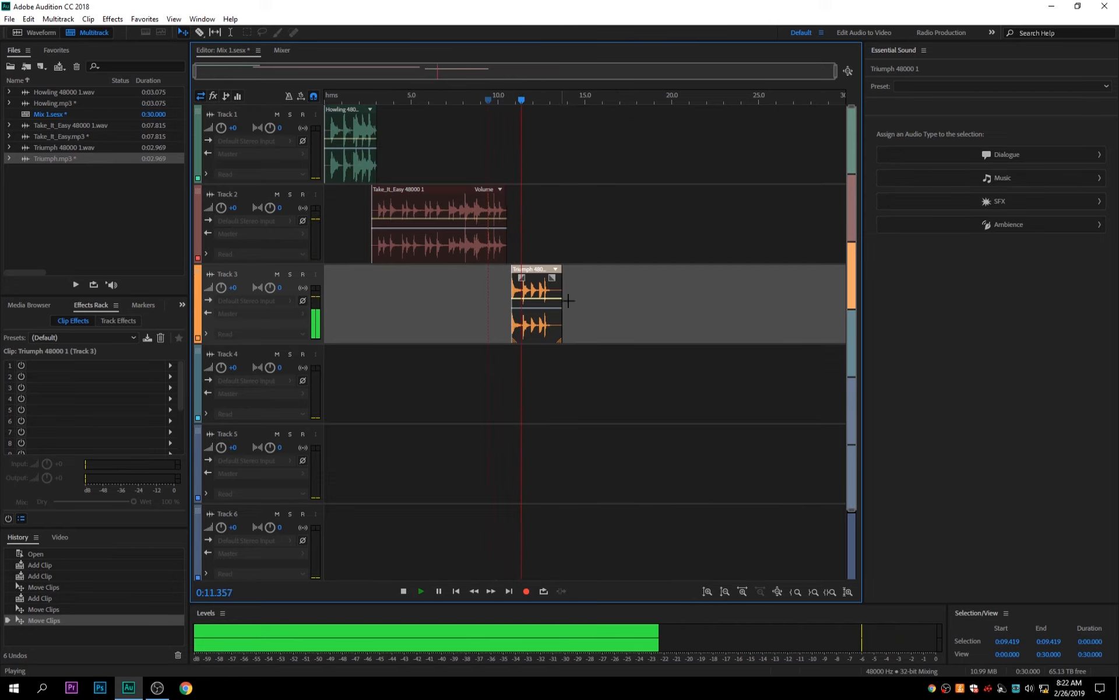
Move the Triumph clip slightly earlier so it starts at the end of the Take_It_Easy clip, and play the transition from about 0:09.0.
left_click(403, 591)
left_click_drag(532, 299, 528, 299)
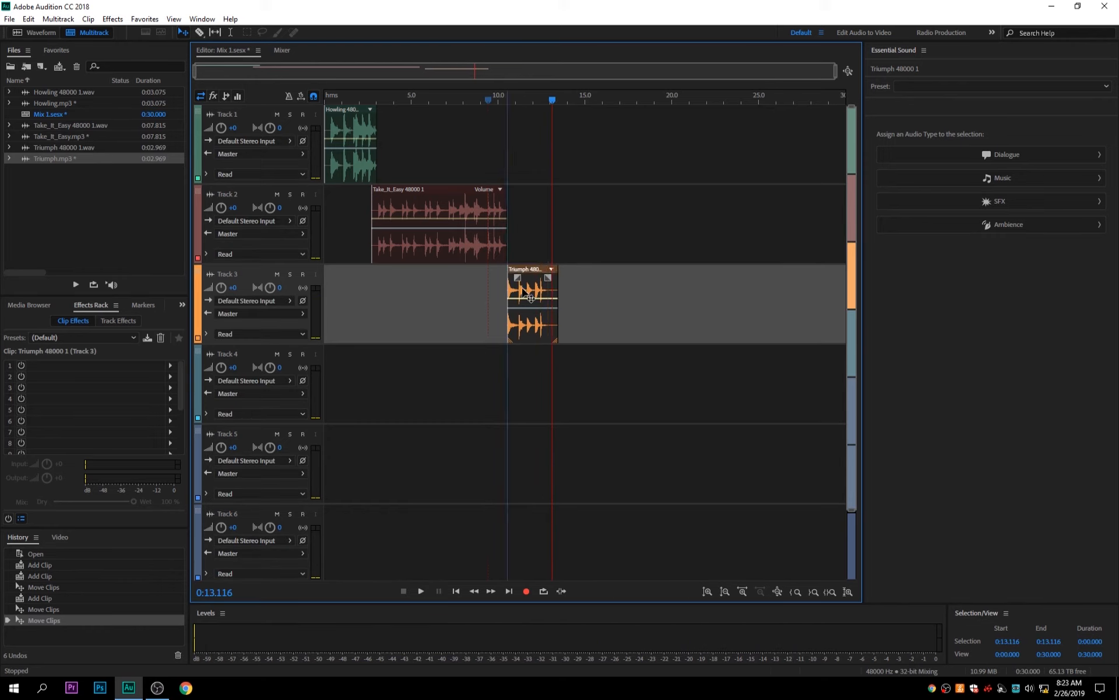
left_click(482, 97)
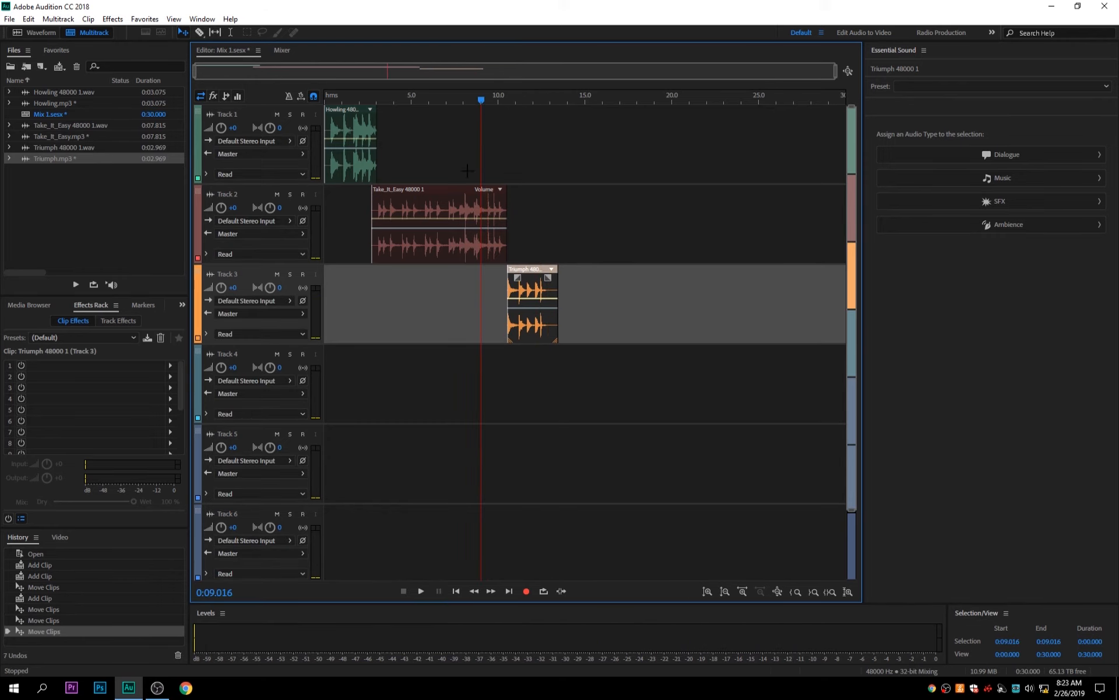
left_click(420, 590)
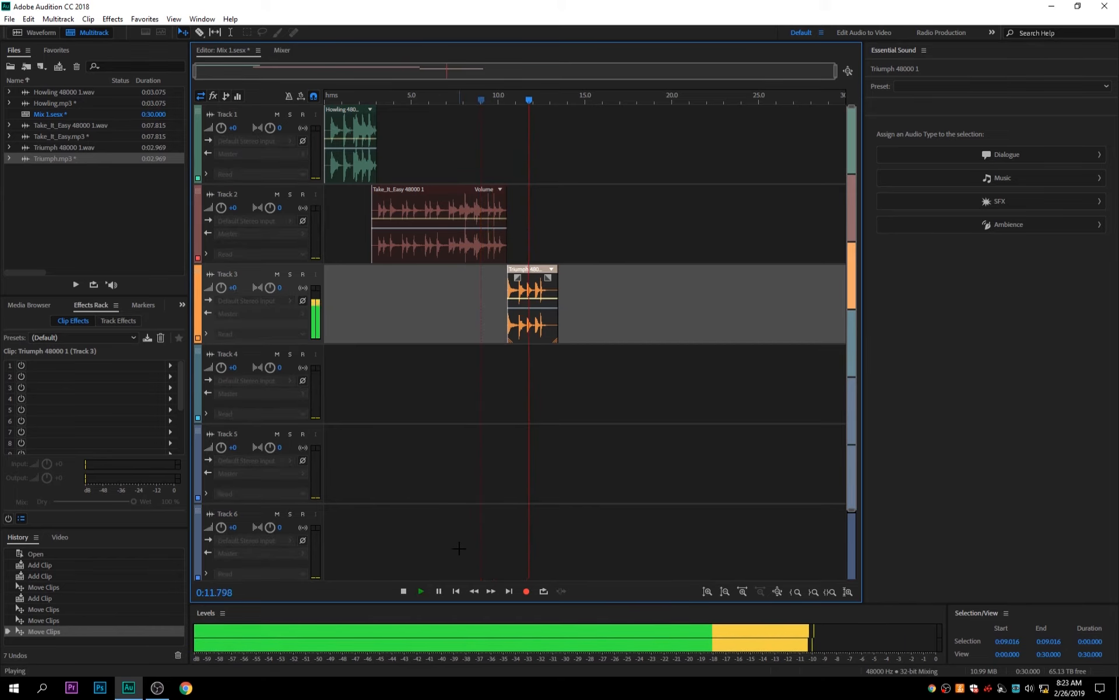
left_click(403, 590)
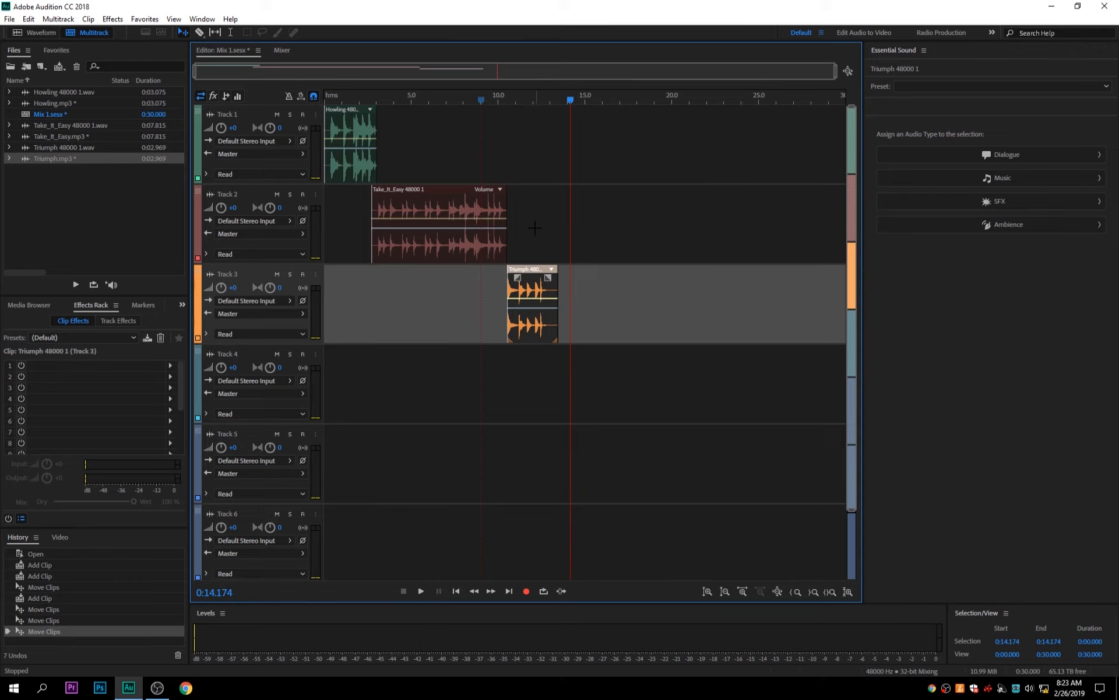
Try the Triumph clip at the start of the Take_It_Easy clip, play from about 0:02.3, and return it to that clip's end.
left_click_drag(527, 301, 405, 305)
left_click(360, 391)
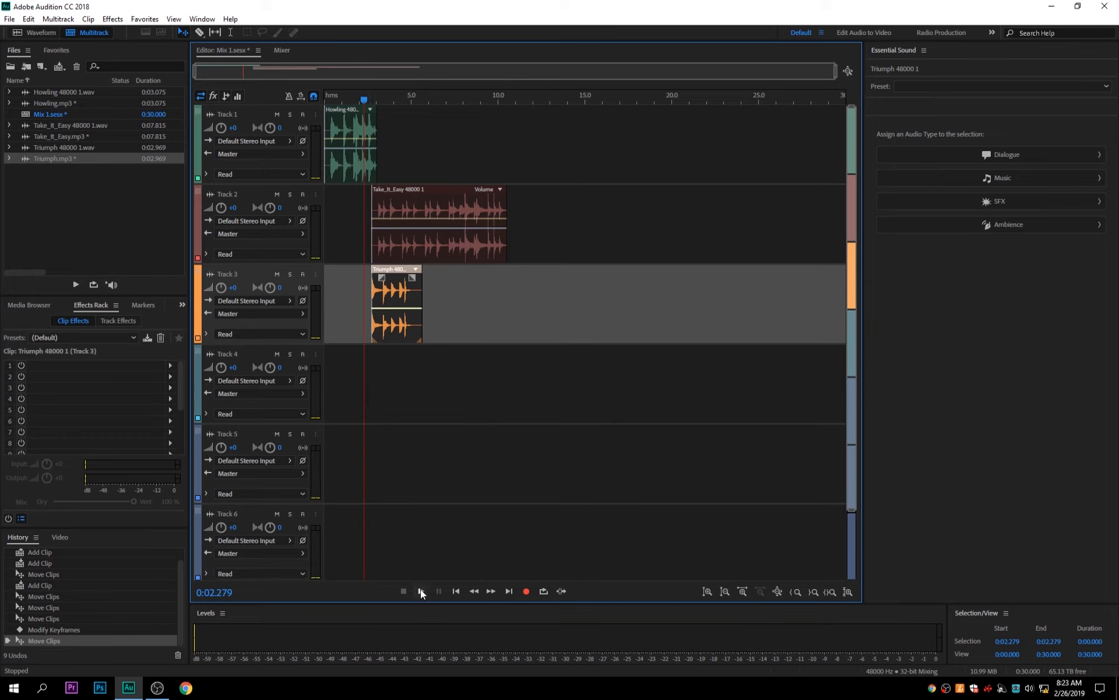
left_click(421, 590)
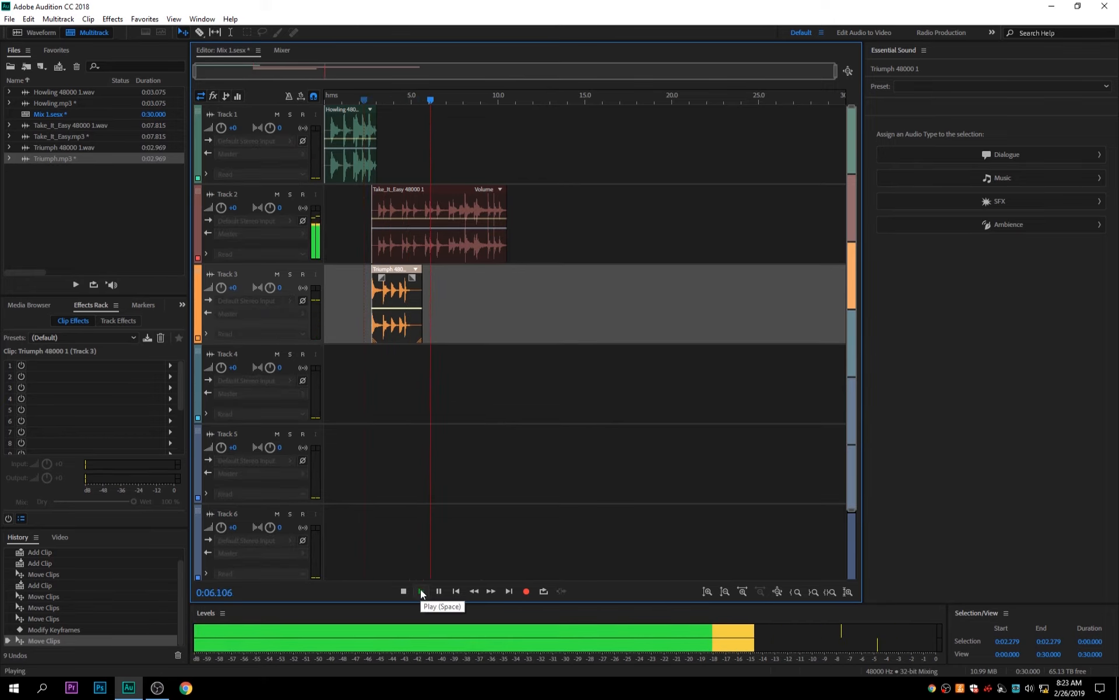
left_click(421, 591)
left_click(403, 591)
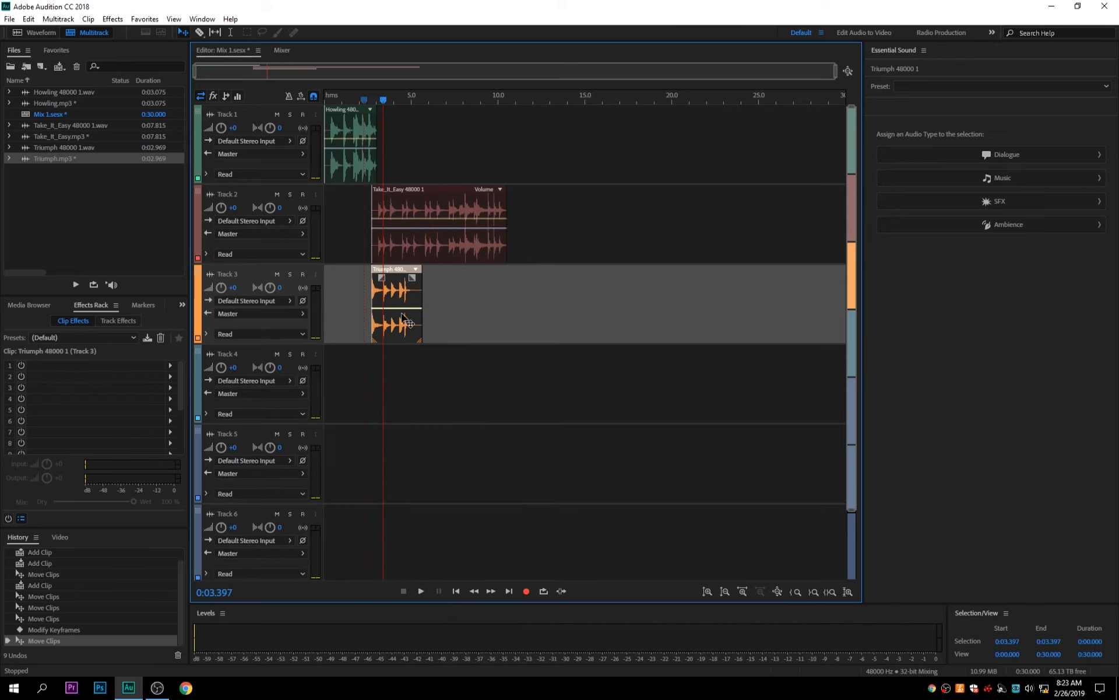
left_click_drag(395, 299, 527, 315)
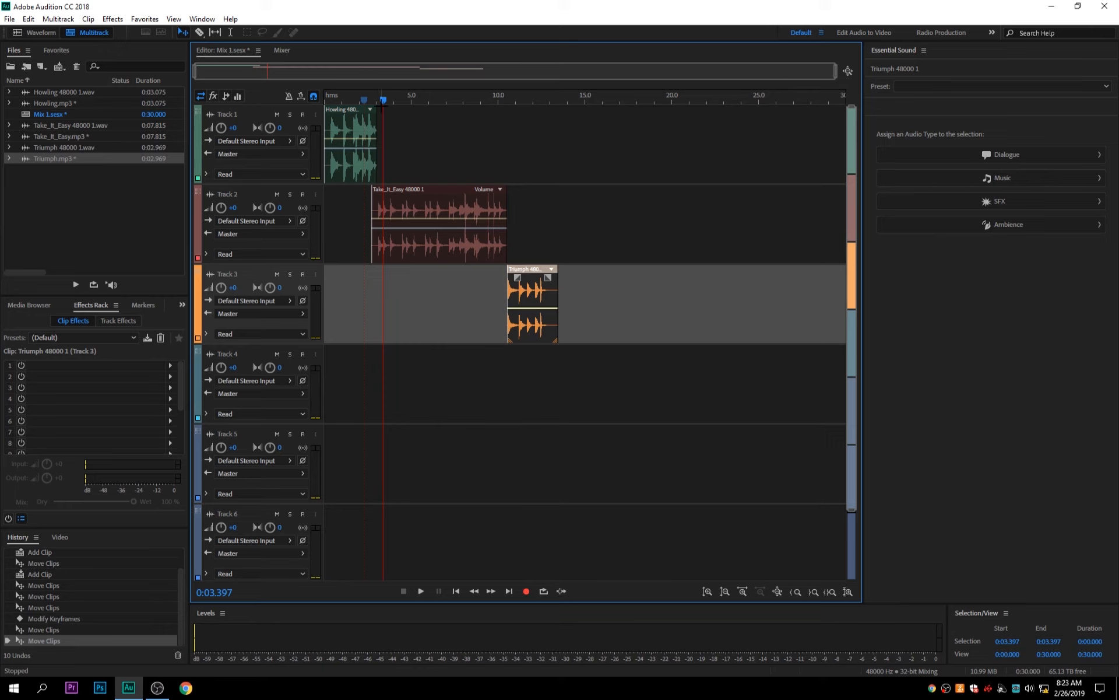
Return the playhead to the start and save the session under its existing name, Mix 1.sesx, in the Mix 1 folder.
key("Home")
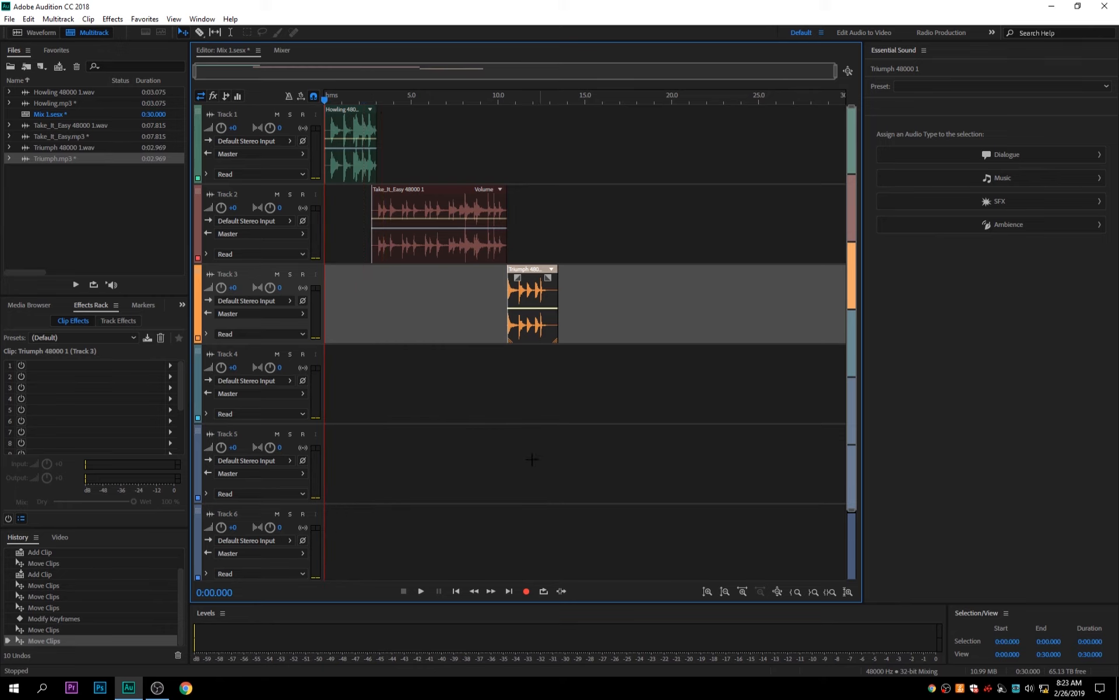
left_click(10, 21)
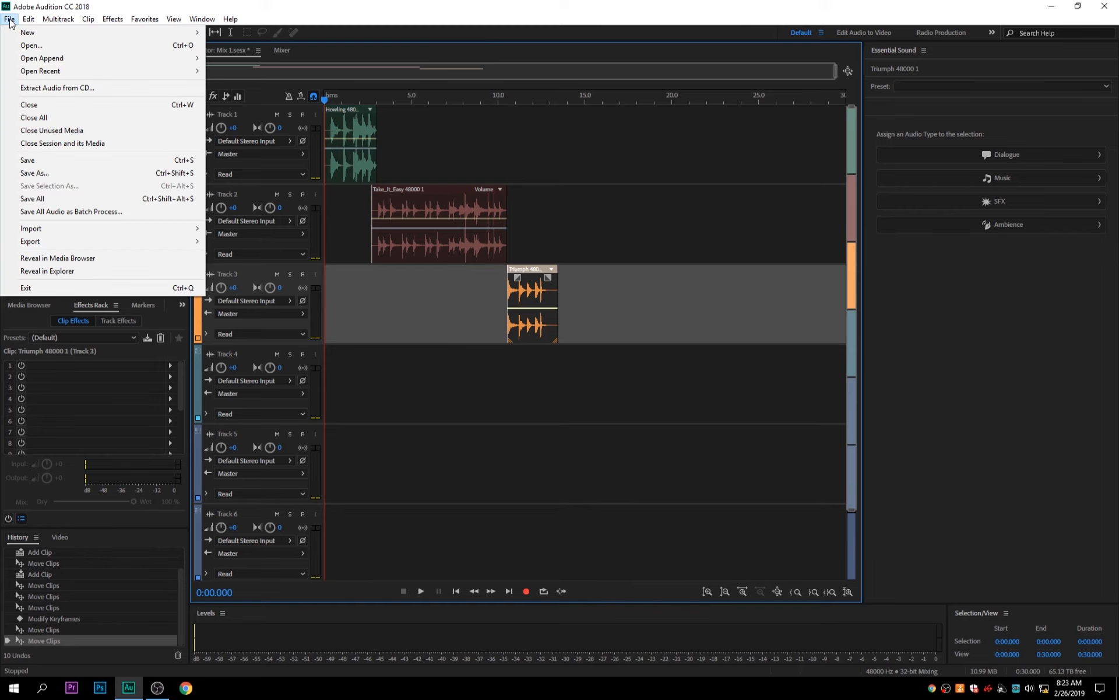
left_click(33, 160)
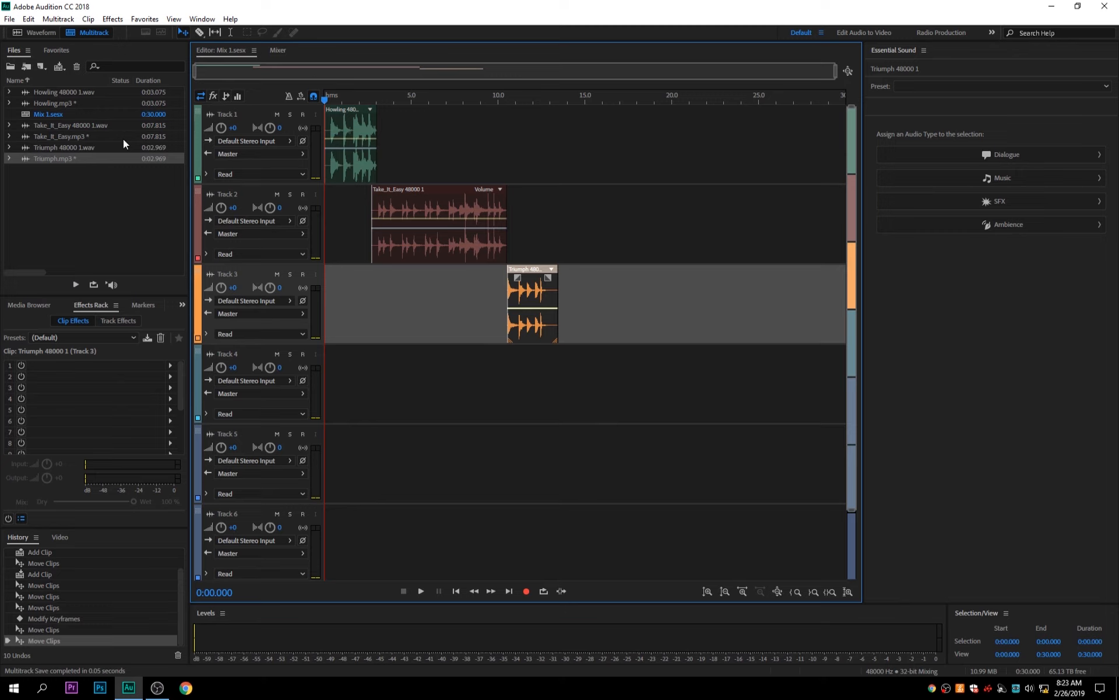
left_click(10, 18)
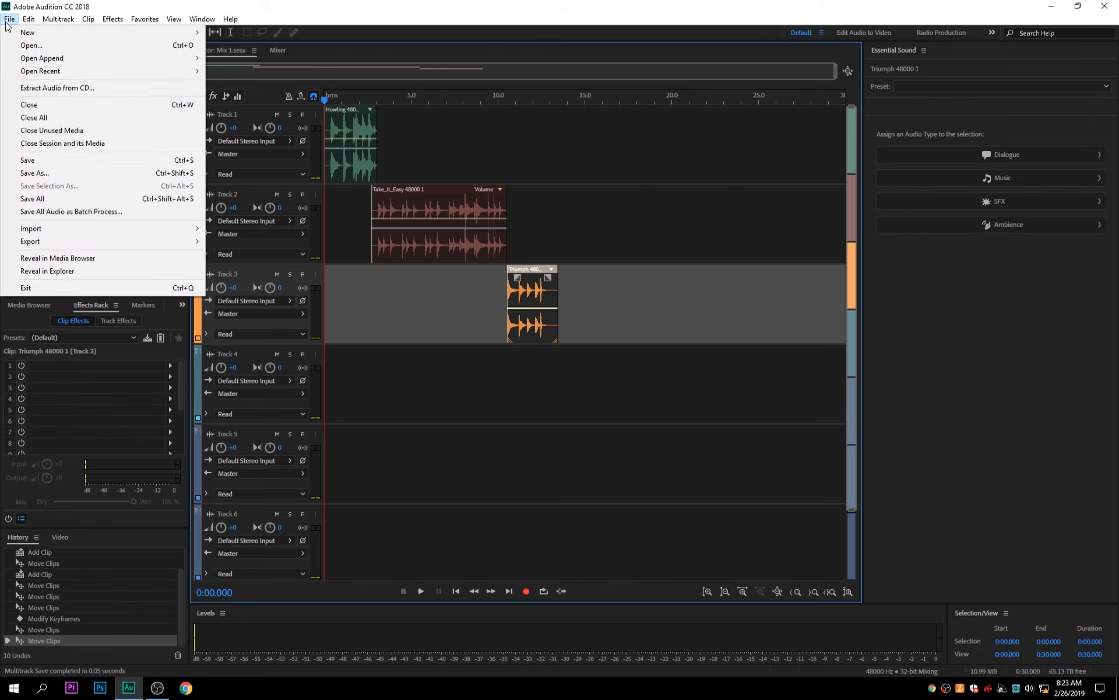
left_click(108, 174)
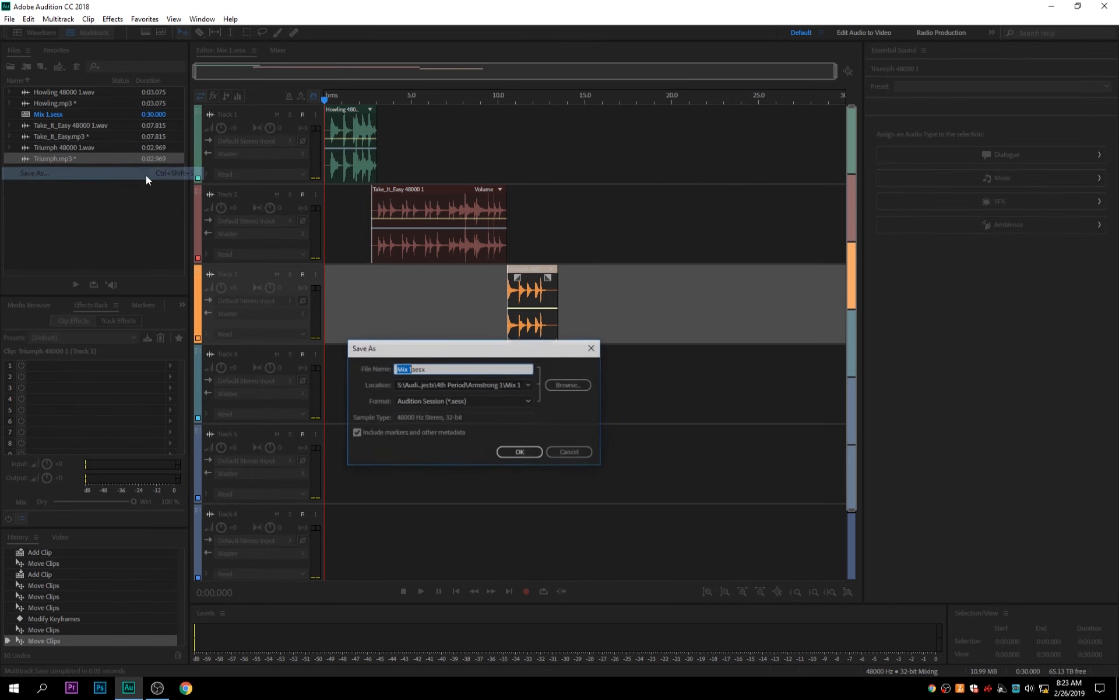
left_click(512, 451)
left_click(531, 426)
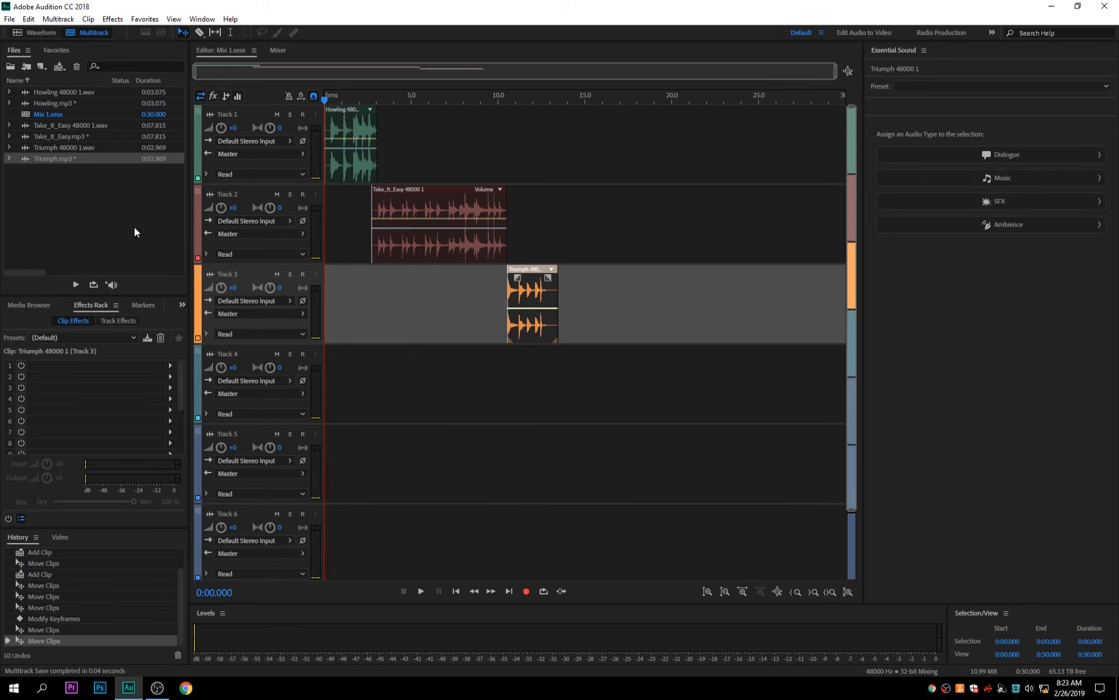
Set up an MP3 mixdown of the entire session, replacing Mix 1 in the file name with the project owner's surname and 1.
left_click(8, 19)
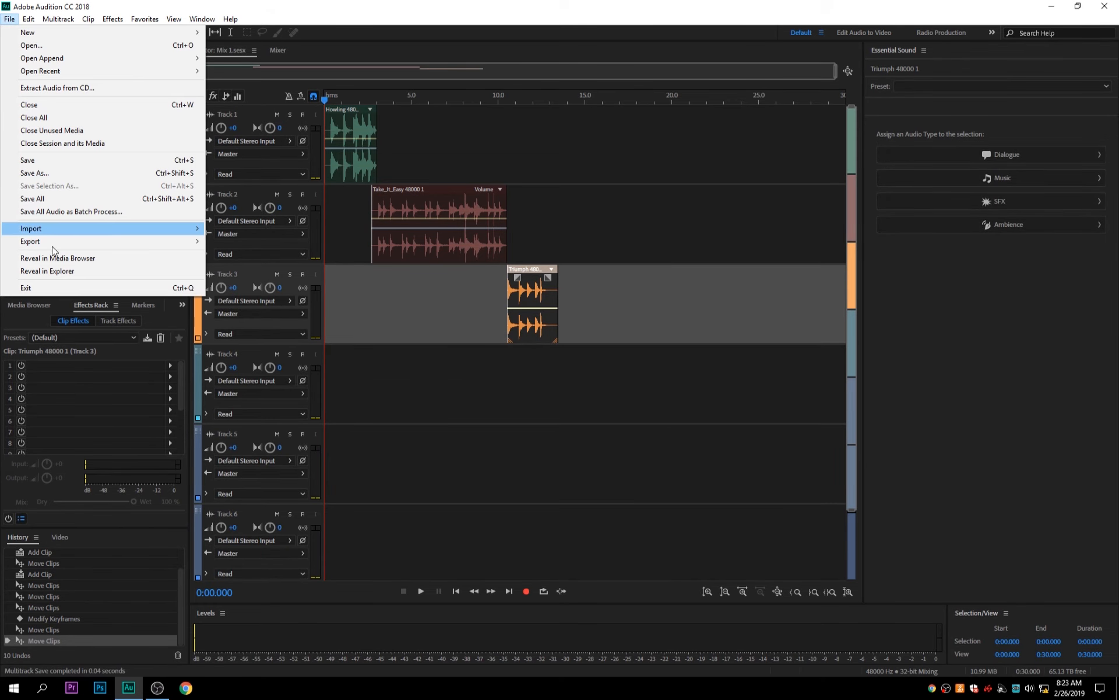
mouse_move(138, 241)
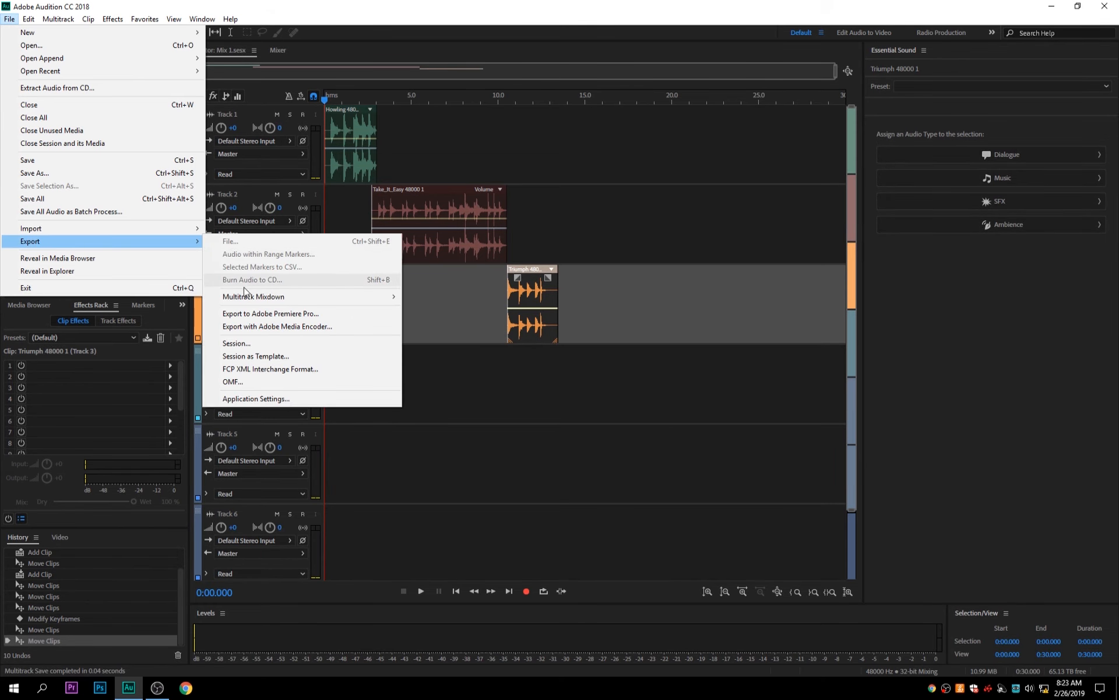
mouse_move(281, 299)
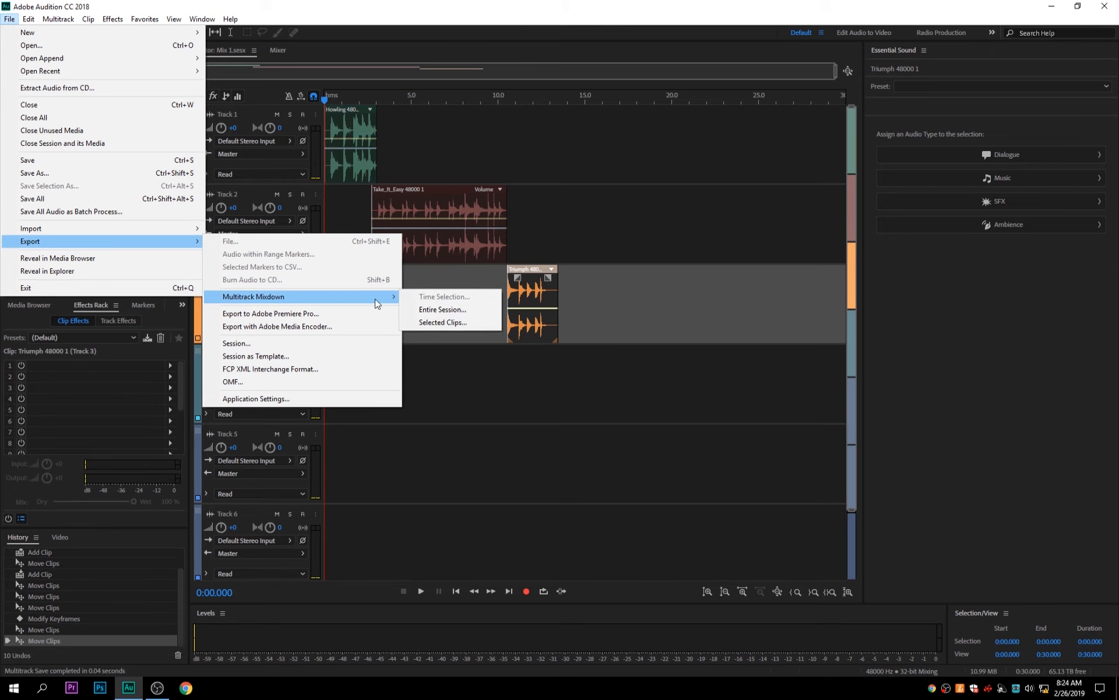
left_click(430, 315)
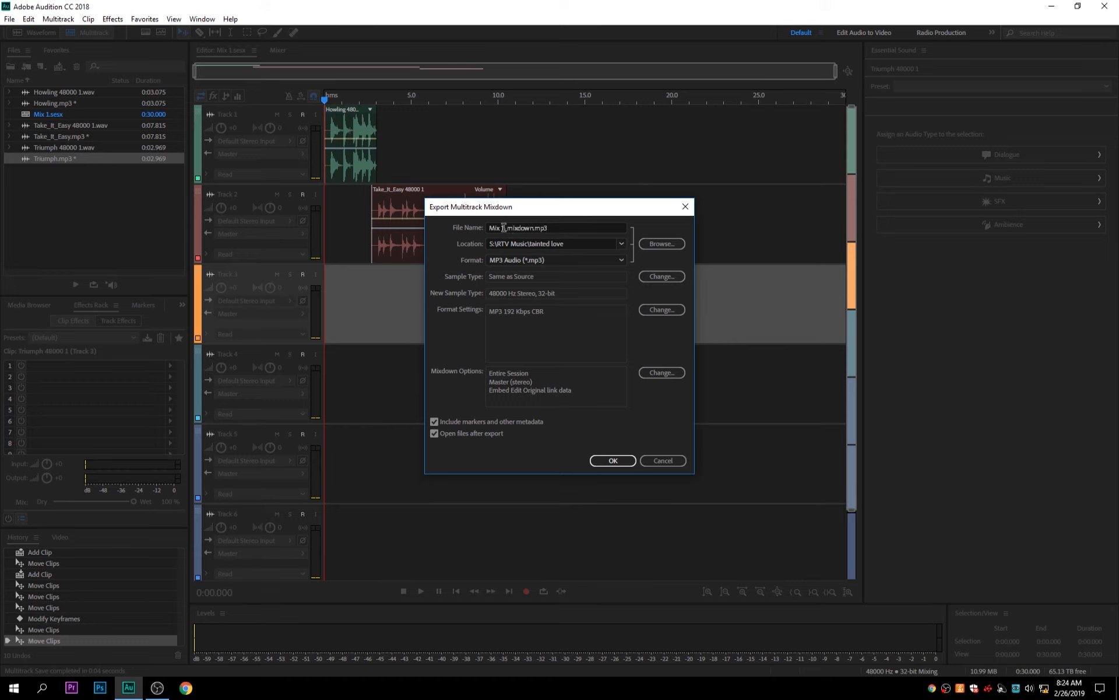
left_click_drag(504, 227, 487, 228)
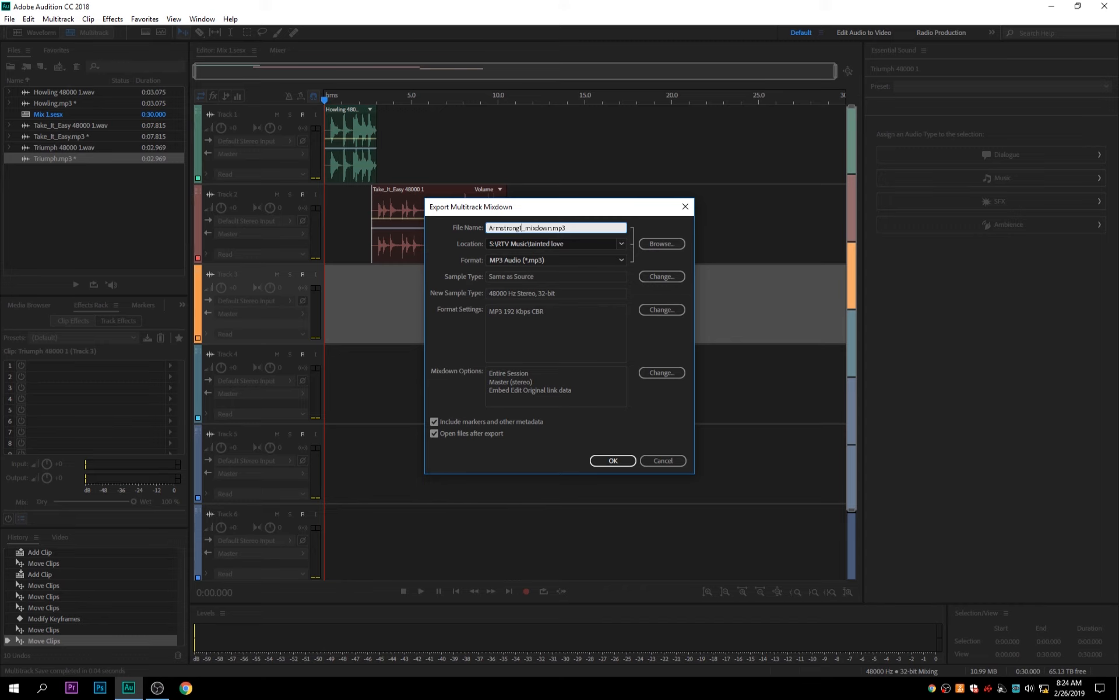
Set the export location to the surname-labelled project folder in S:\Auditon\Music Projects\4th Period and export the MP3 mixdown.
left_click(620, 248)
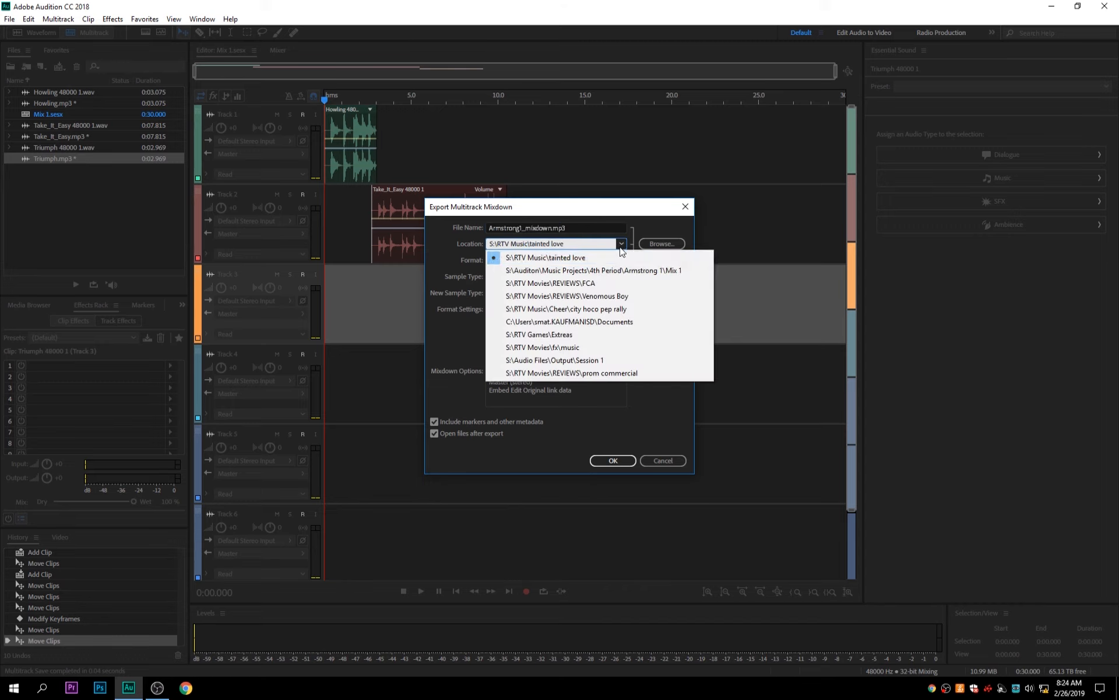
left_click(654, 244)
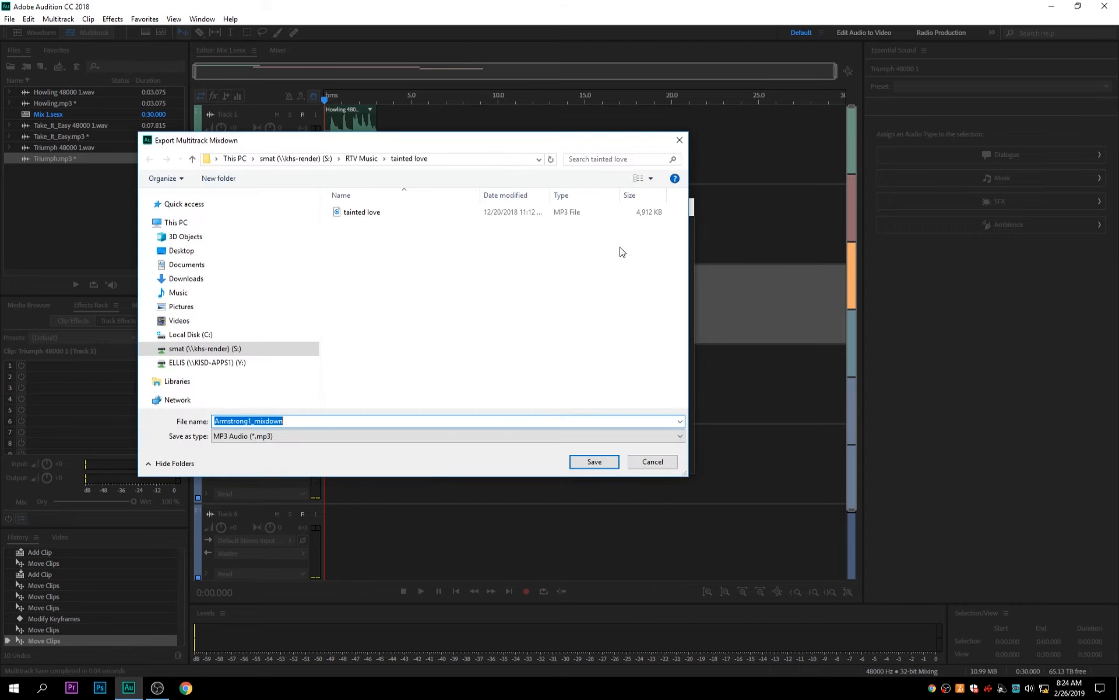
left_click(290, 159)
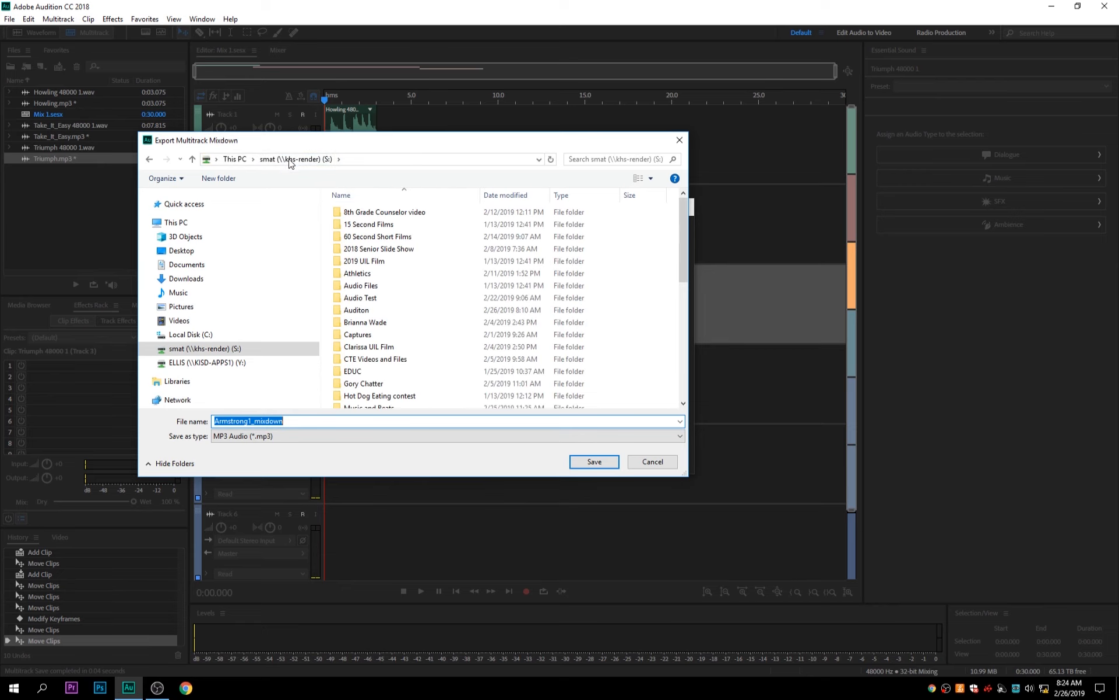
double_click(376, 309)
double_click(388, 223)
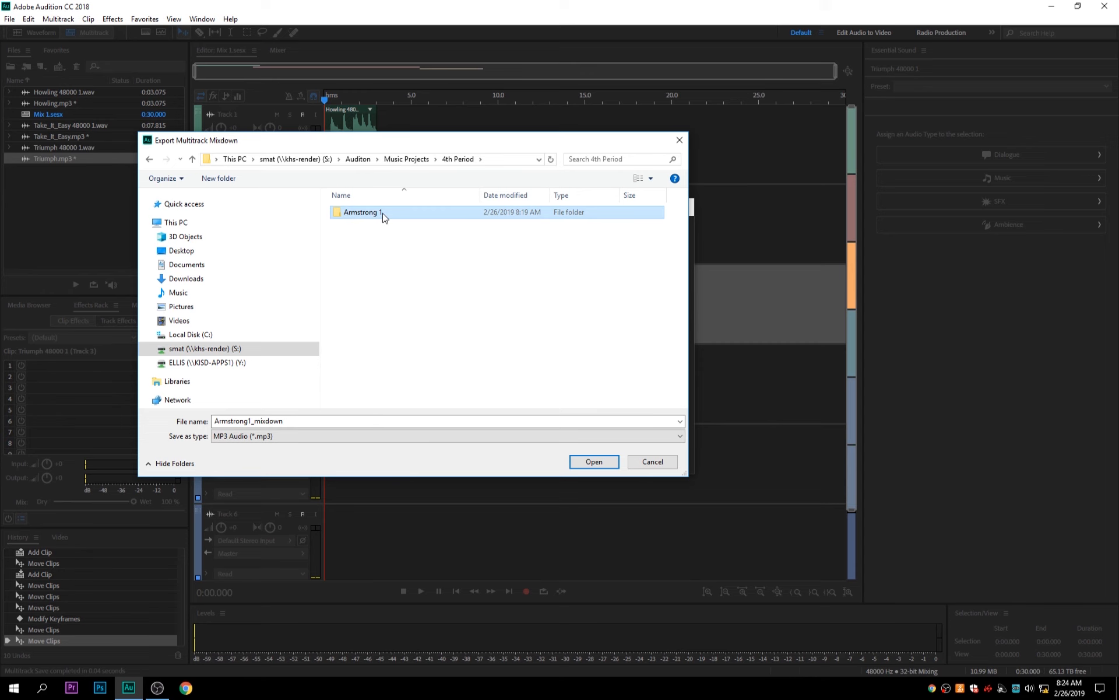
double_click(387, 216)
left_click(590, 463)
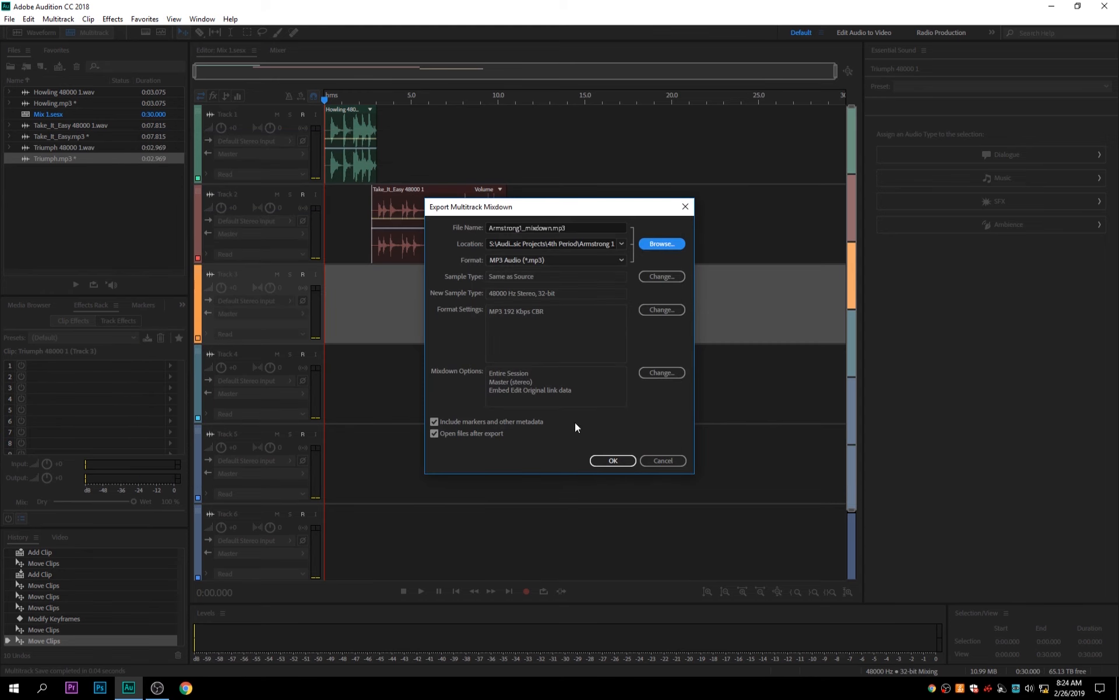
left_click(622, 461)
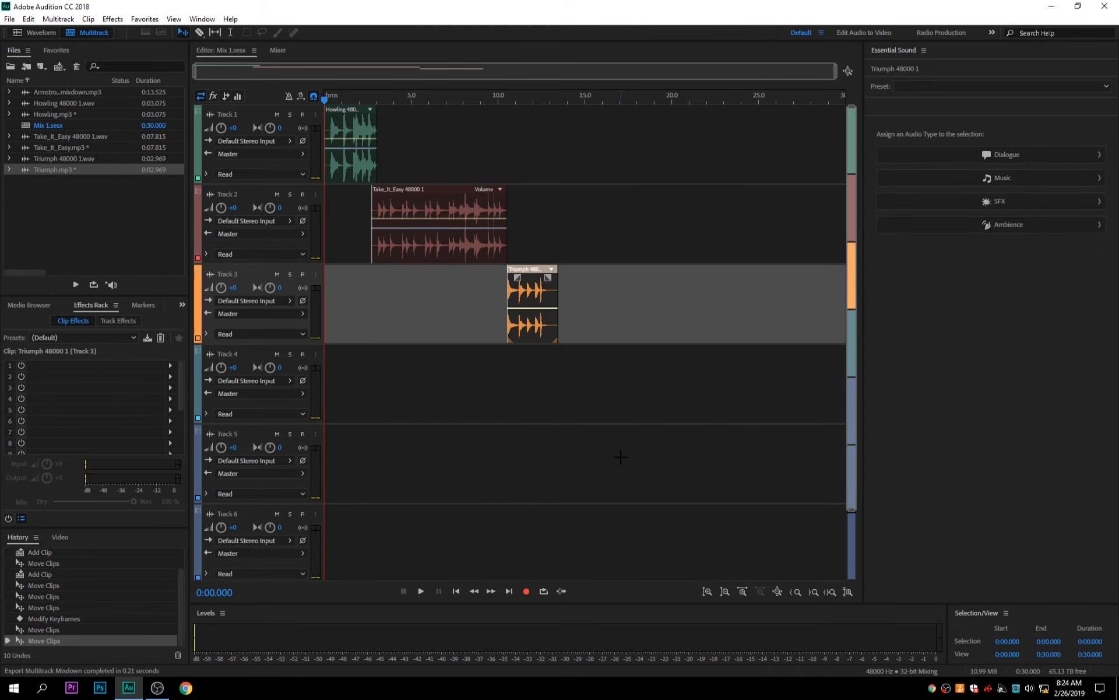
Open the exported MP3 mixdown from its project folder in Music Projects\4th Period and play it from the beginning.
left_click(9, 18)
left_click(23, 45)
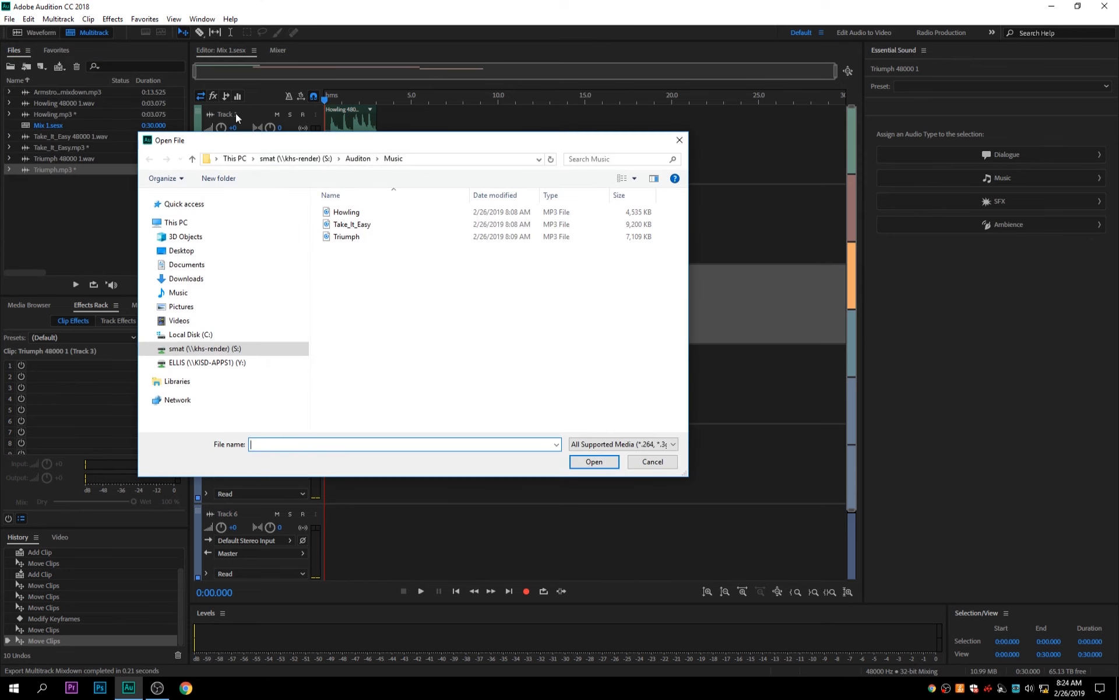
left_click(350, 161)
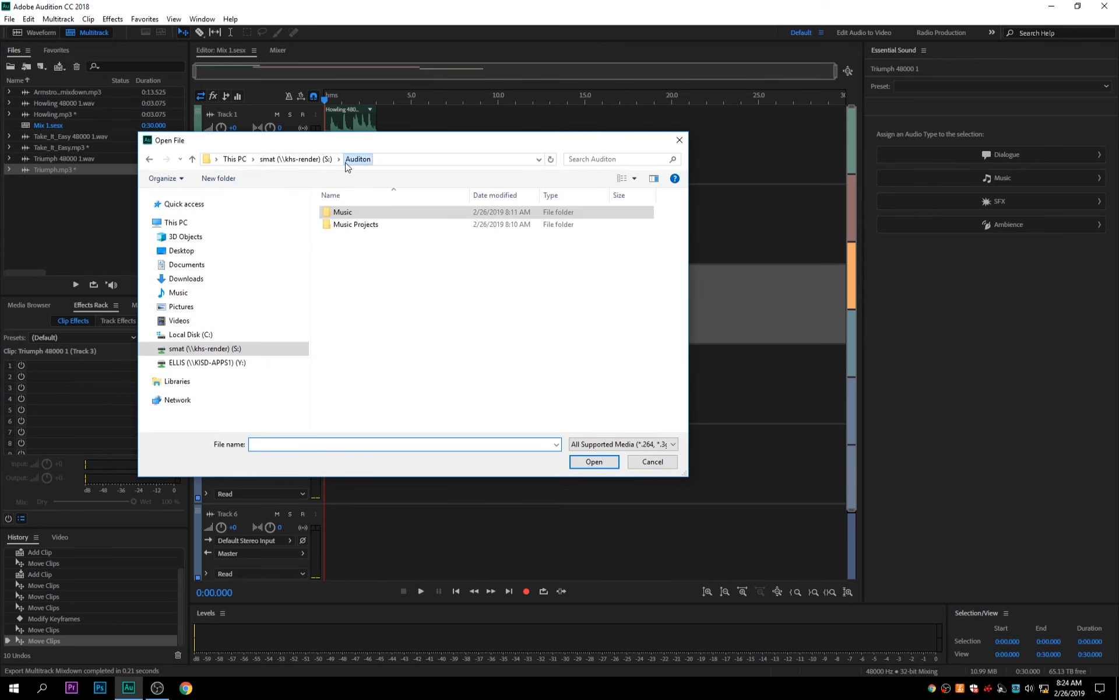
double_click(359, 224)
double_click(358, 214)
double_click(362, 213)
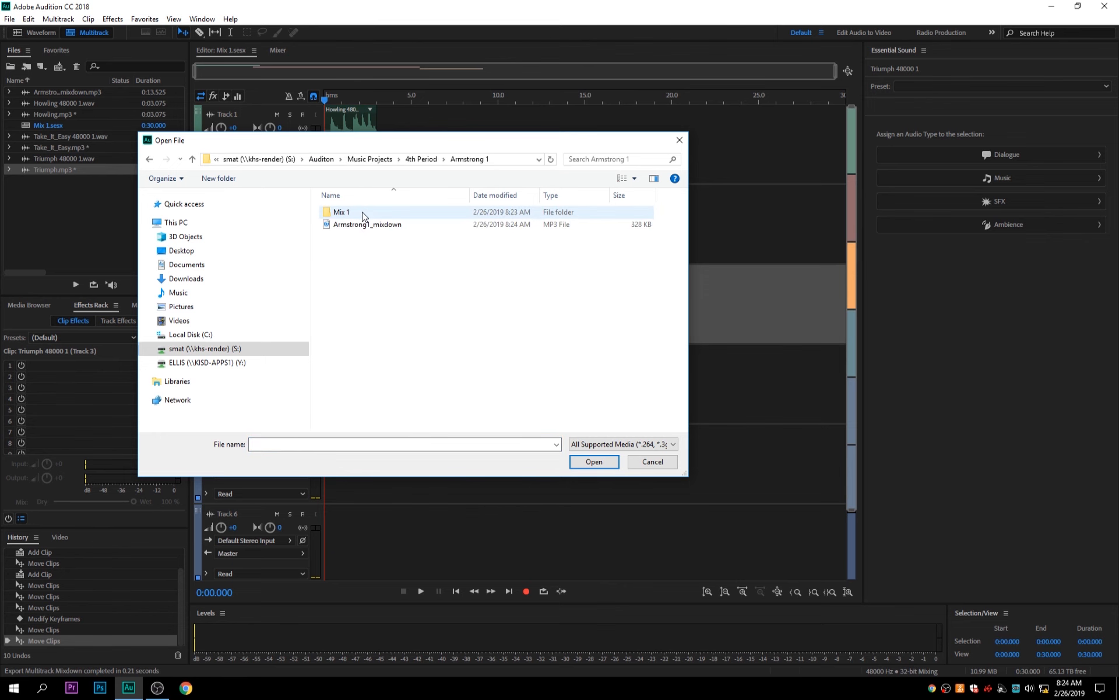
left_click(368, 227)
left_click(589, 461)
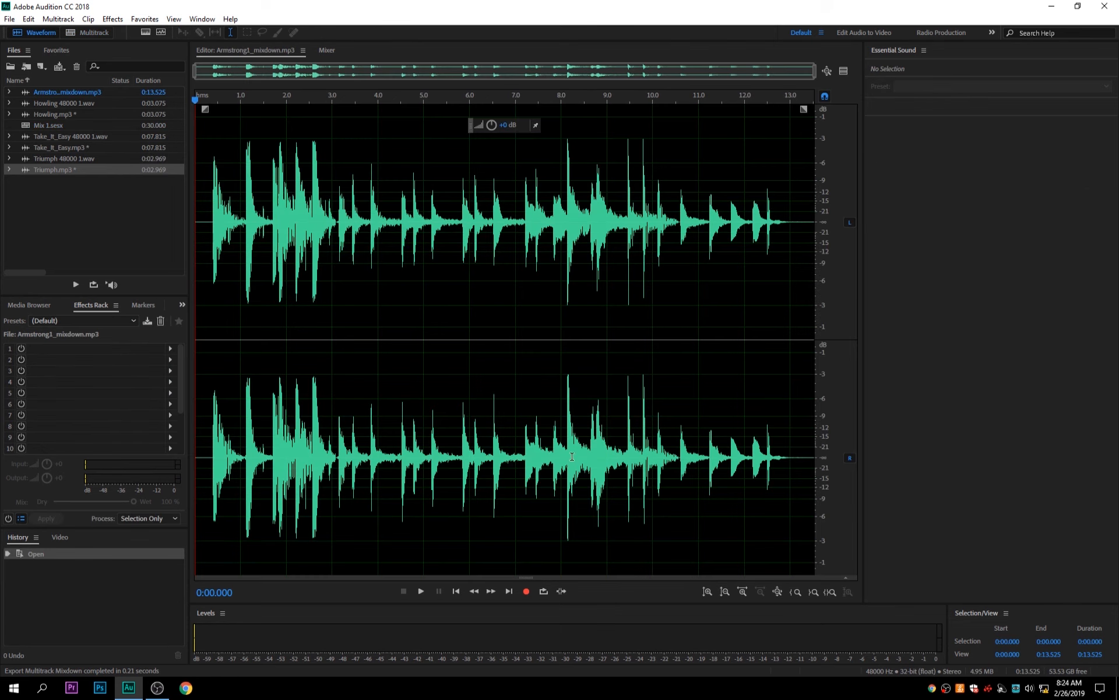
left_click(425, 590)
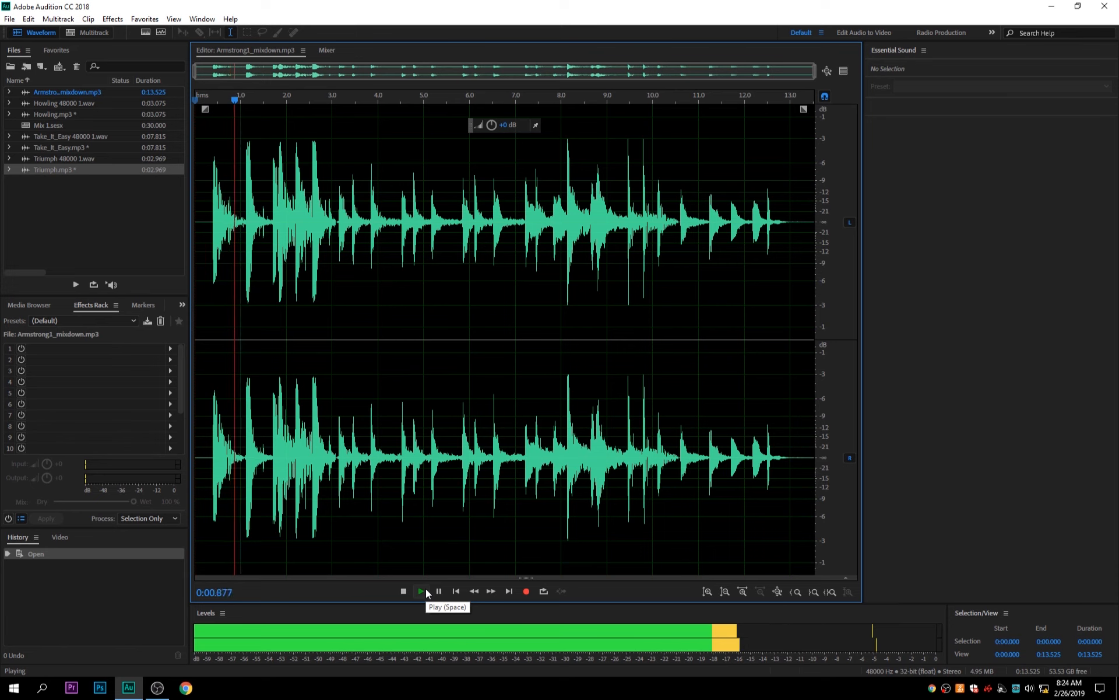